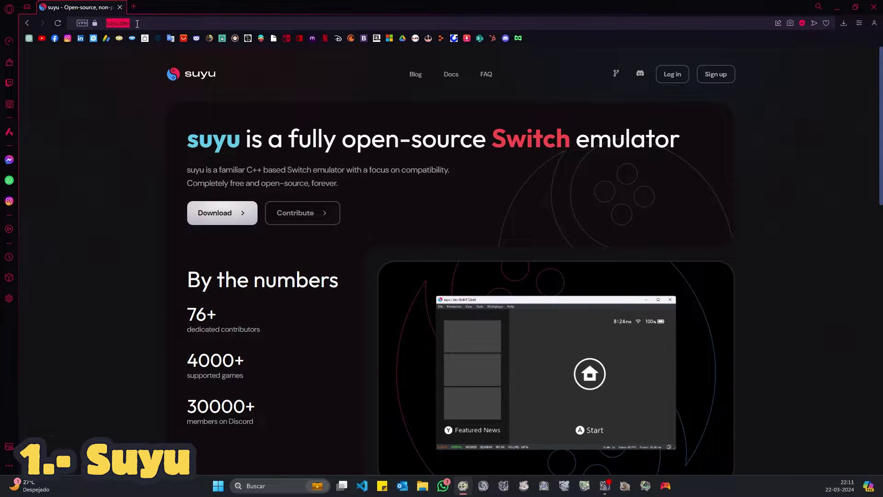
Step: Search Google for "suyu" and open the suyu.dev website from the results
type("suy")
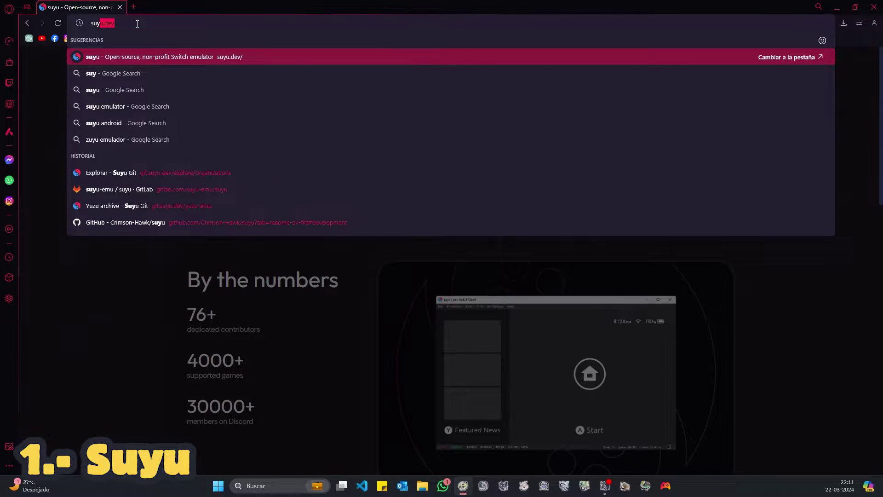
type("u")
key("Return")
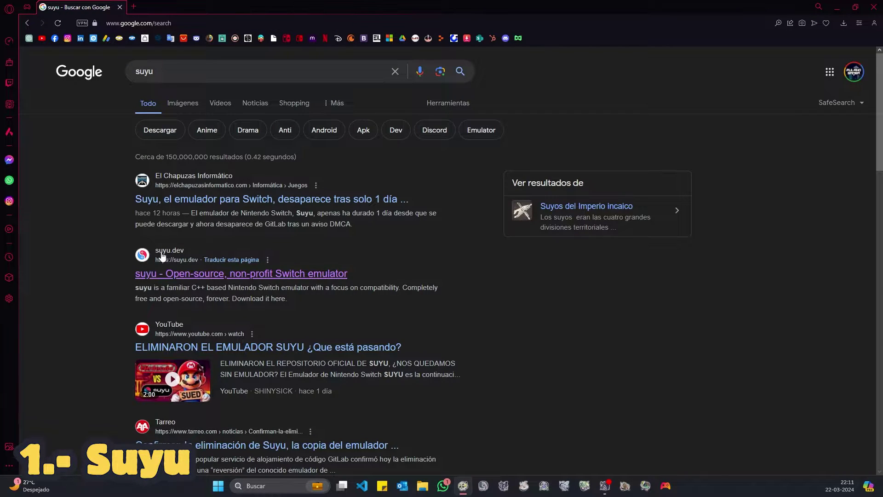
left_click(191, 275)
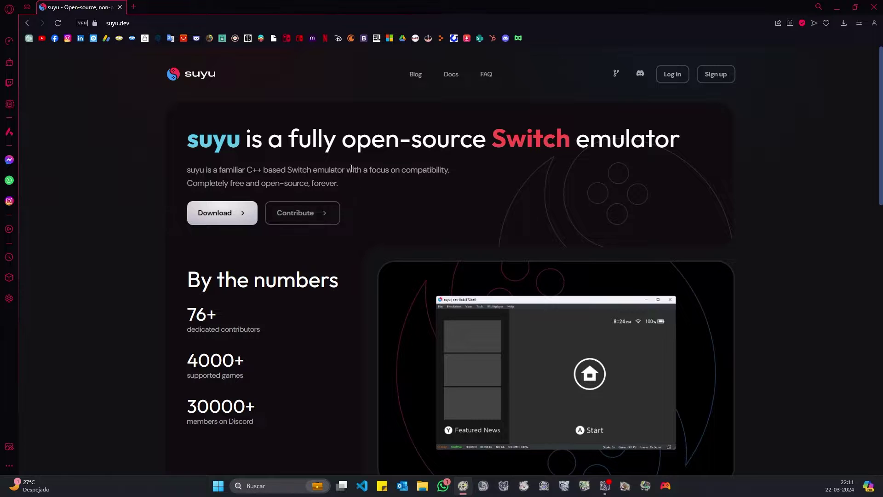
Step: Download the Windows build of Suyu from the website and save the 7z archive to the desktop
left_click(226, 215)
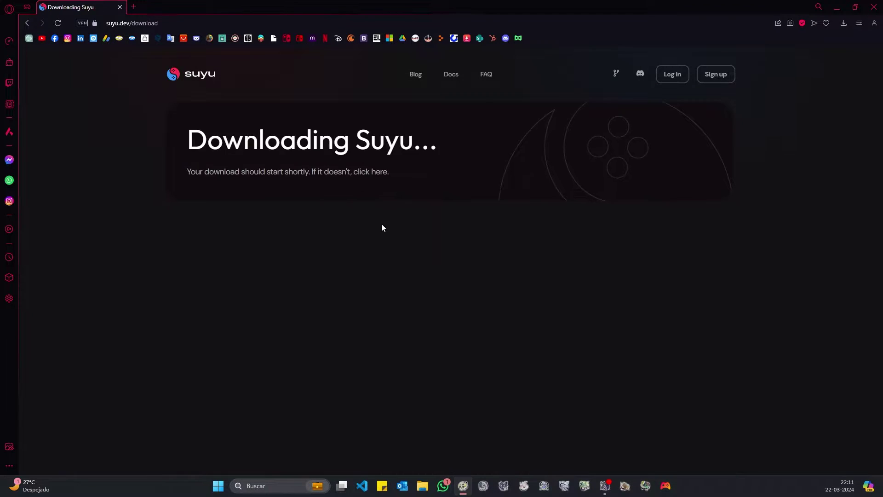
key("F11")
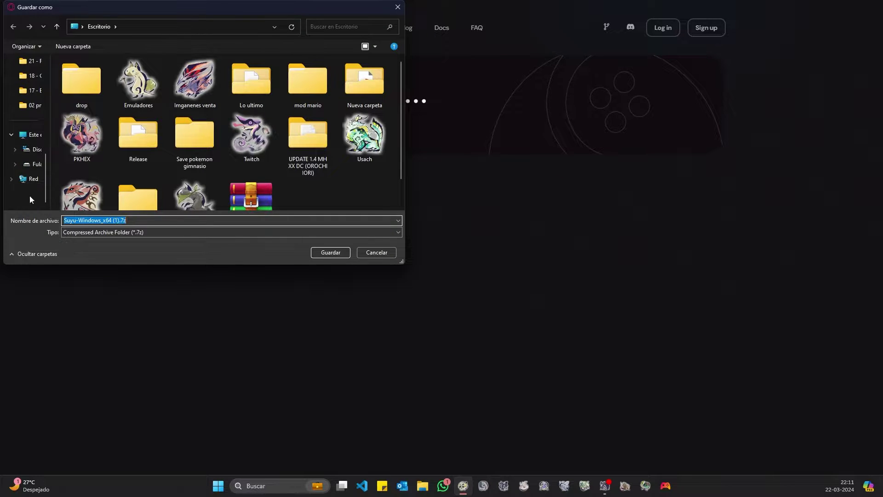
scroll(22, 156, "up", 4)
left_click(33, 121)
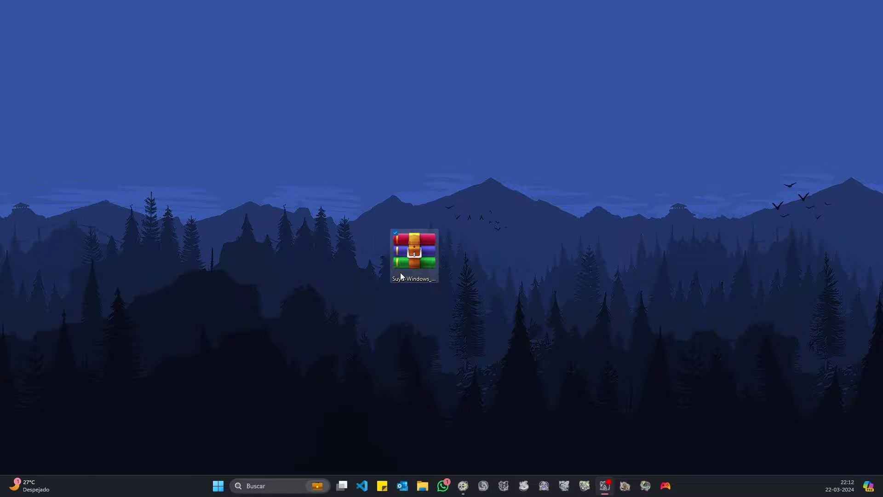
Step: Extract the Release folder from the Suyu-Windows_x64.7z archive onto the desktop and close the archive
double_click(420, 256)
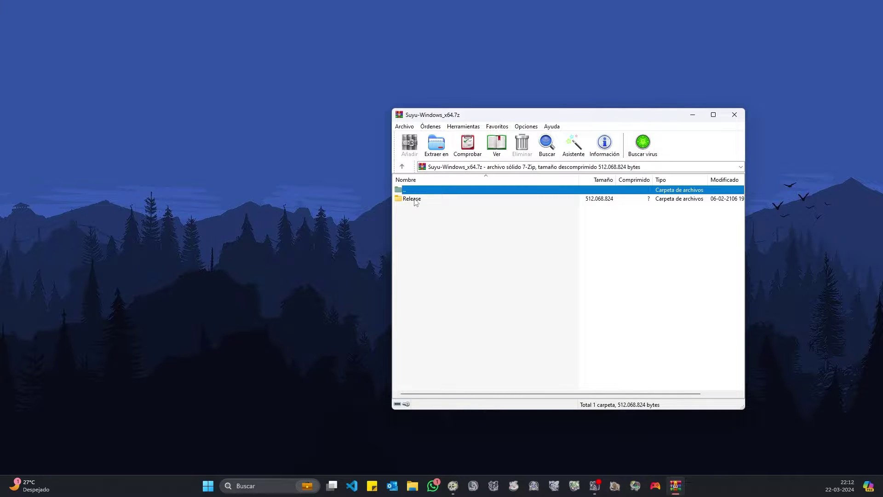
left_click(414, 200)
left_click_drag(415, 200, 308, 223)
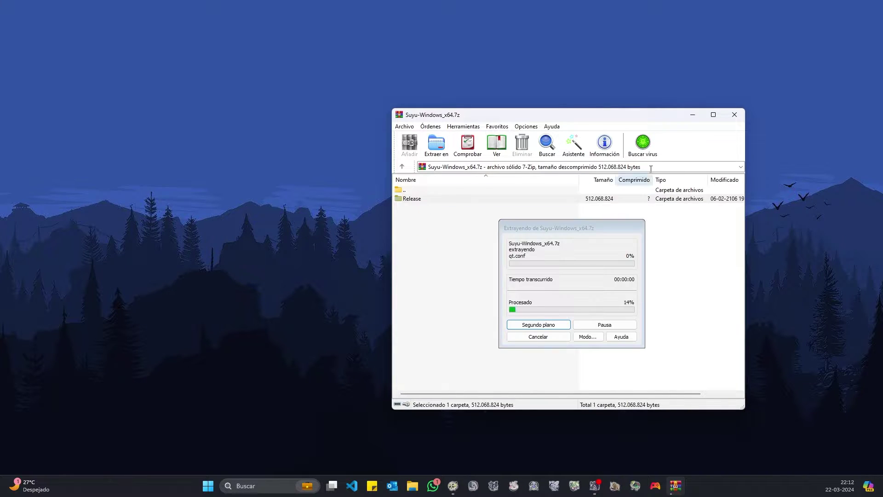
left_click(735, 114)
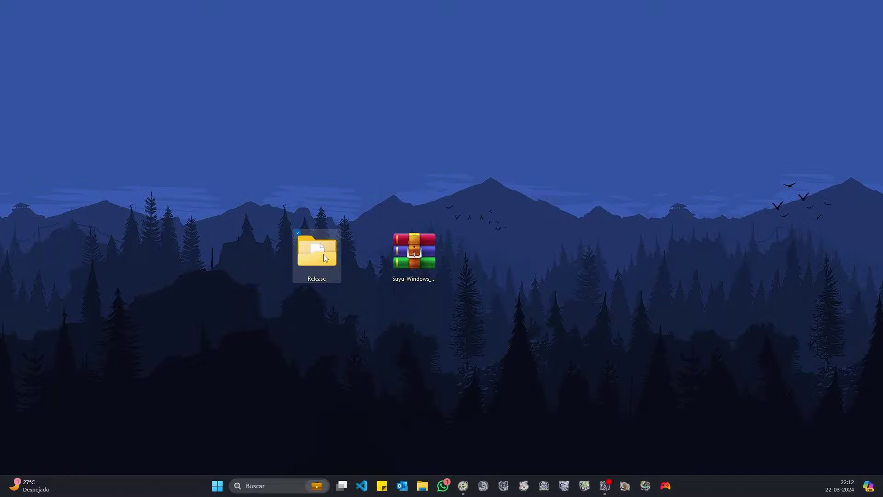
Step: Try extracting the Suyu archive in place with WinRAR, and delete the archive from the desktop
left_click_drag(323, 253, 371, 253)
right_click(418, 251)
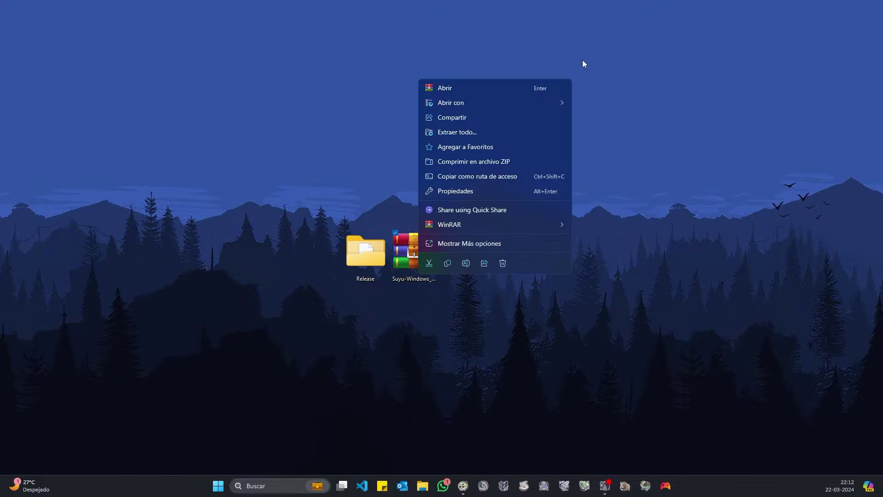
mouse_move(458, 225)
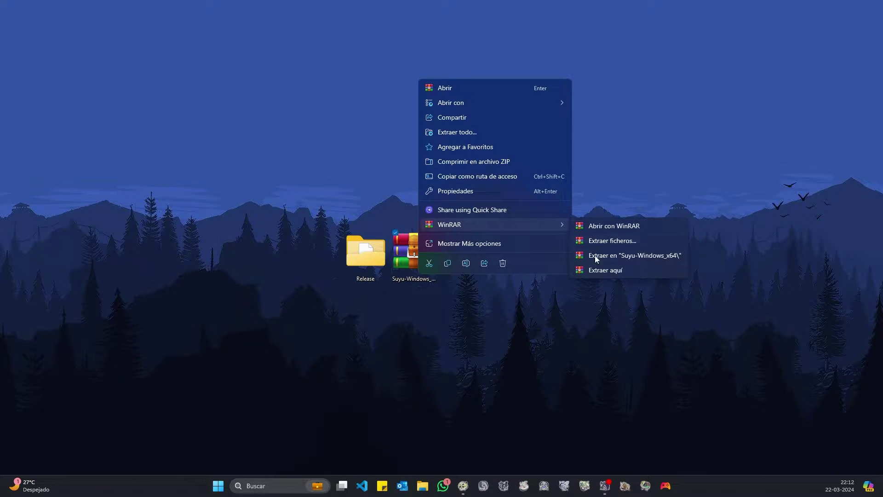
left_click(602, 270)
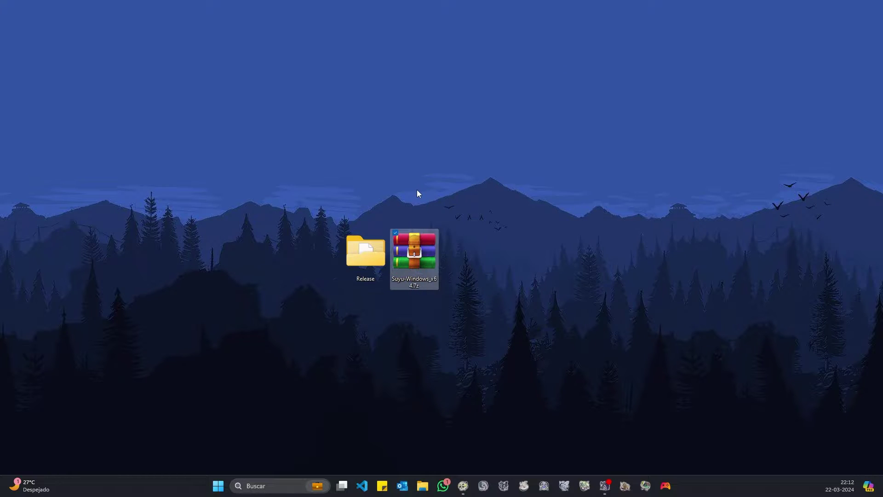
key("Delete")
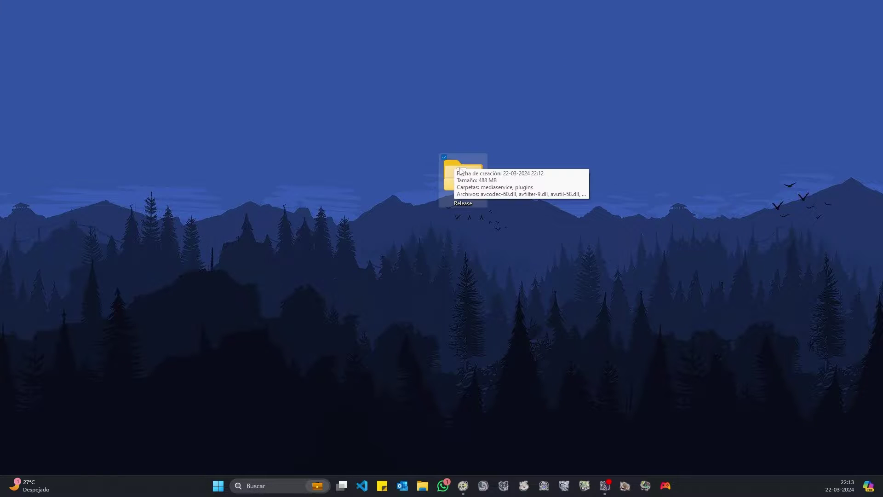
Step: Launch suyu.exe from the extracted Release folder and minimize the folder window
double_click(448, 184)
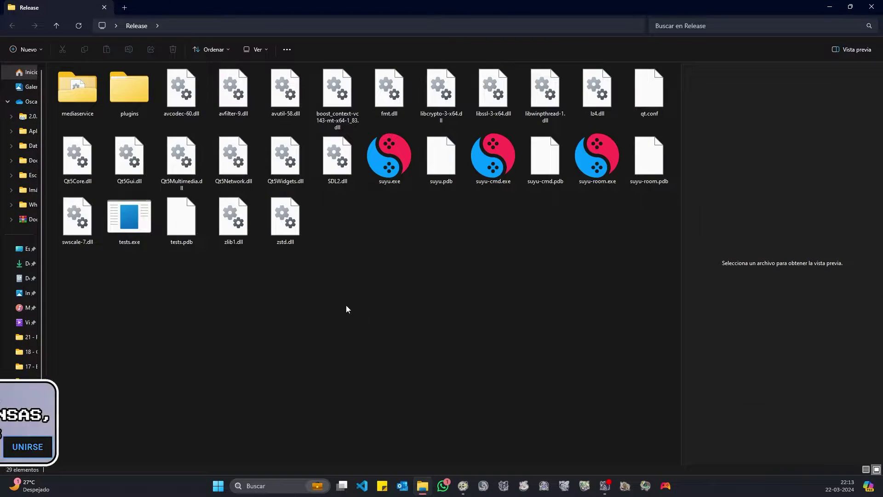
scroll(332, 294, "up", 2, "ctrl")
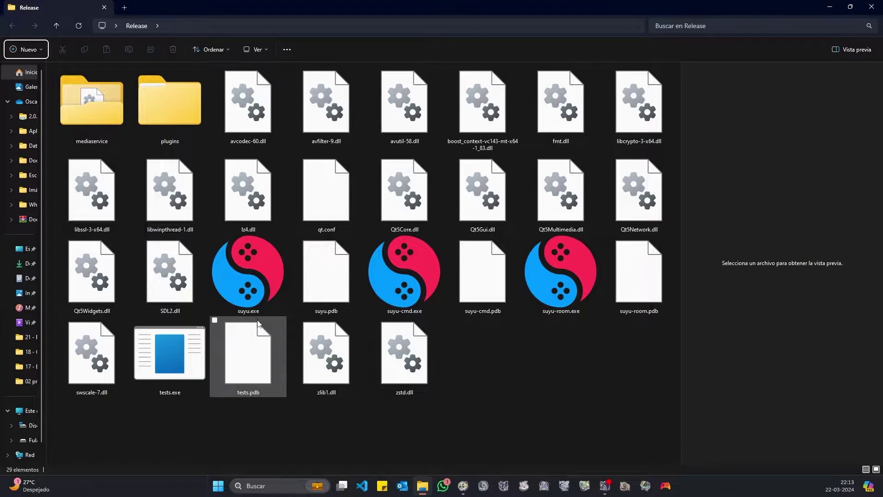
double_click(249, 272)
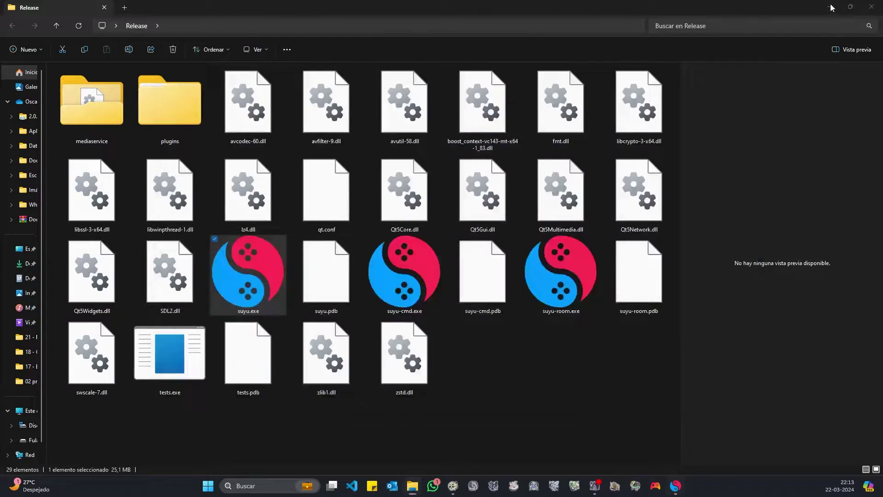
left_click(831, 7)
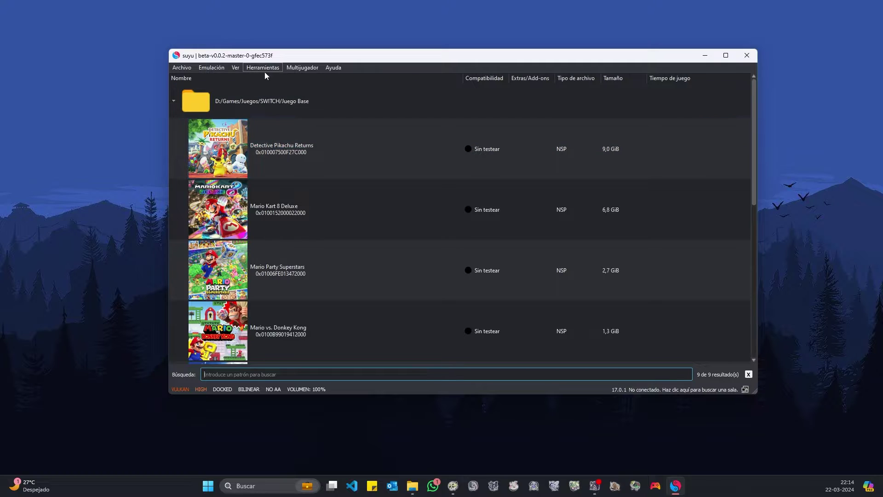
left_click(258, 68)
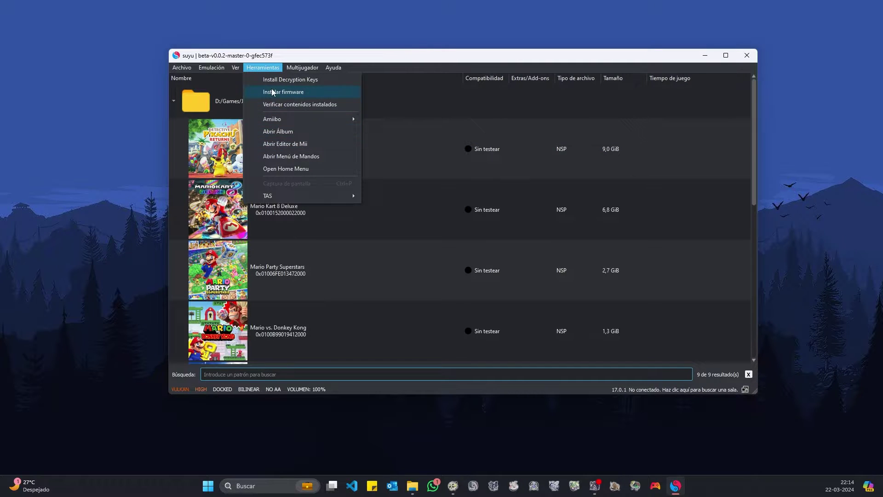
left_click(295, 79)
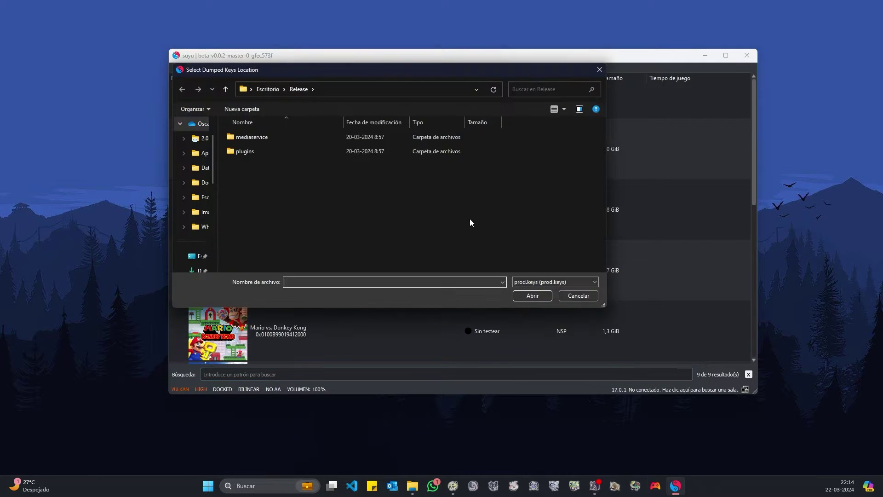
left_click(578, 295)
left_click(262, 67)
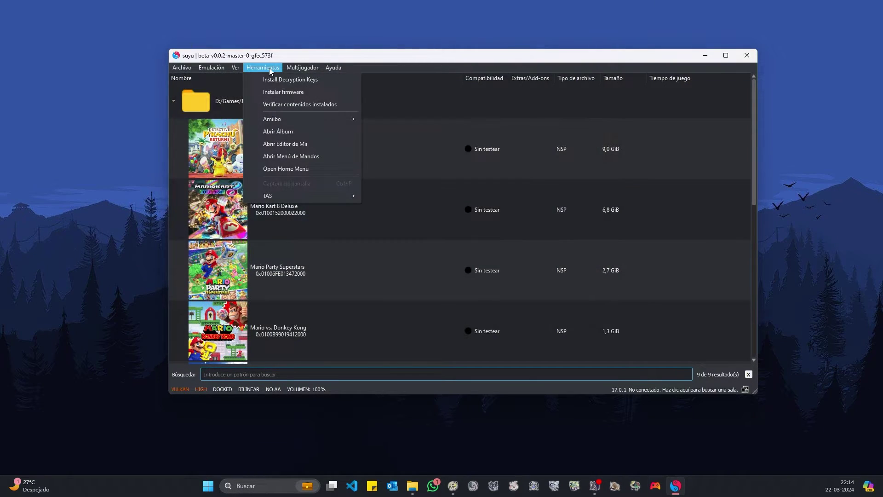
left_click(279, 93)
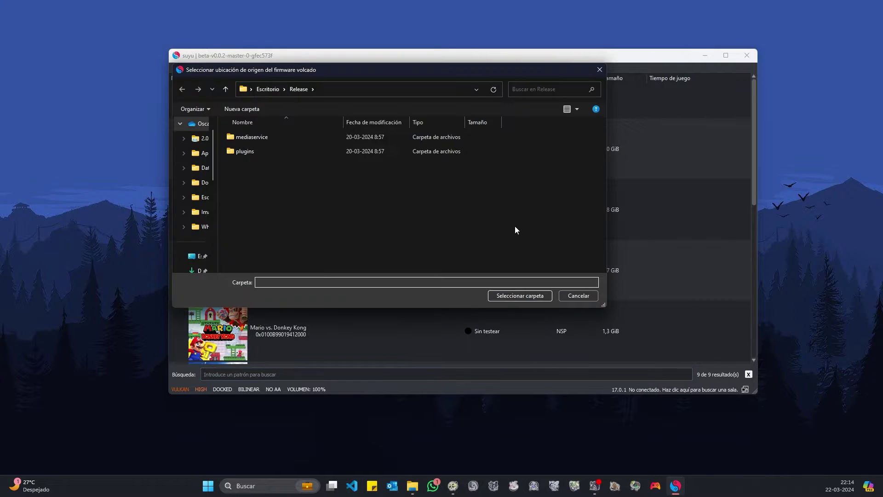
left_click(570, 295)
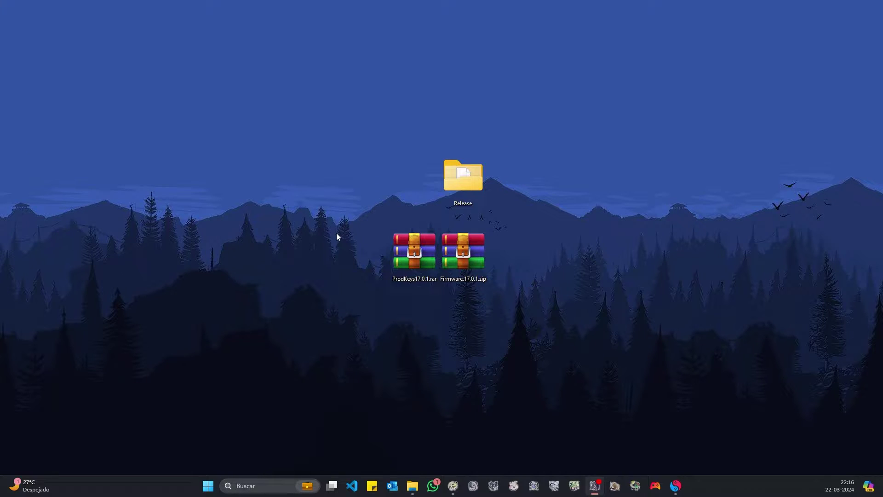
Step: Extract prod.keys and title.keys from ProdKeys17.0.1.rar onto the desktop and close the archive
double_click(414, 252)
left_click_drag(420, 221, 422, 199)
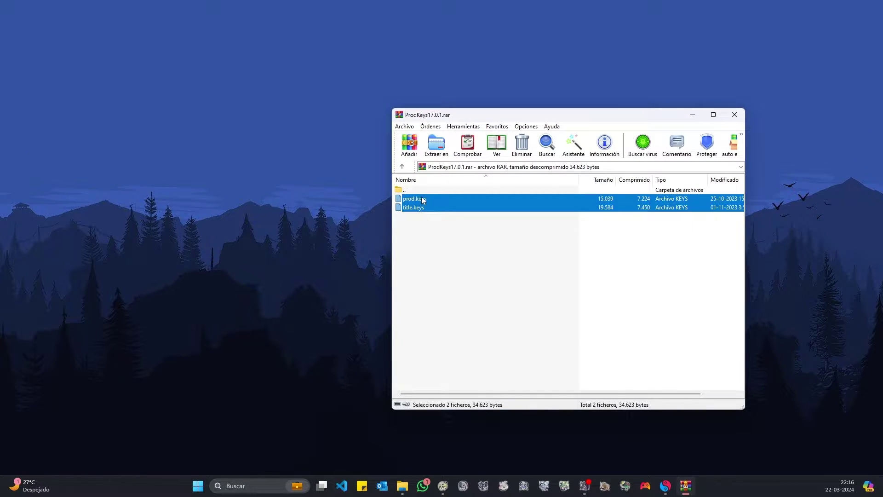
left_click(734, 115)
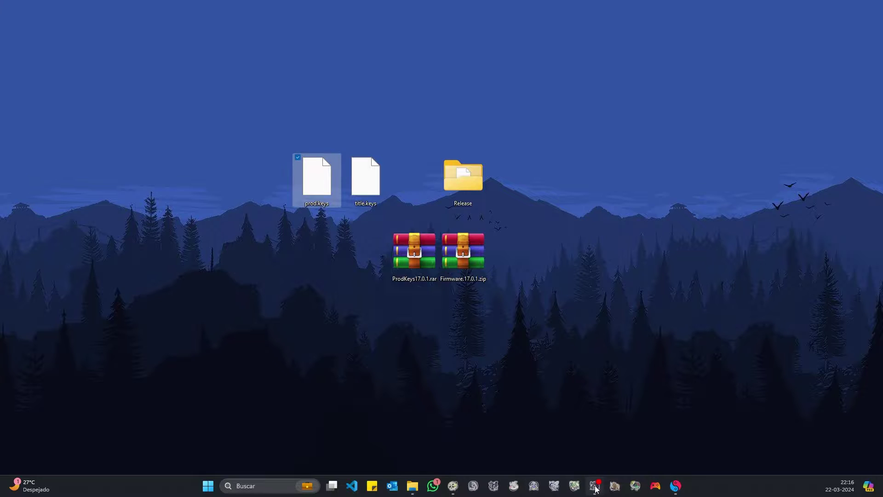
Step: Switch to suyu and install the decryption keys using the prod.keys file on the desktop
left_click(675, 485)
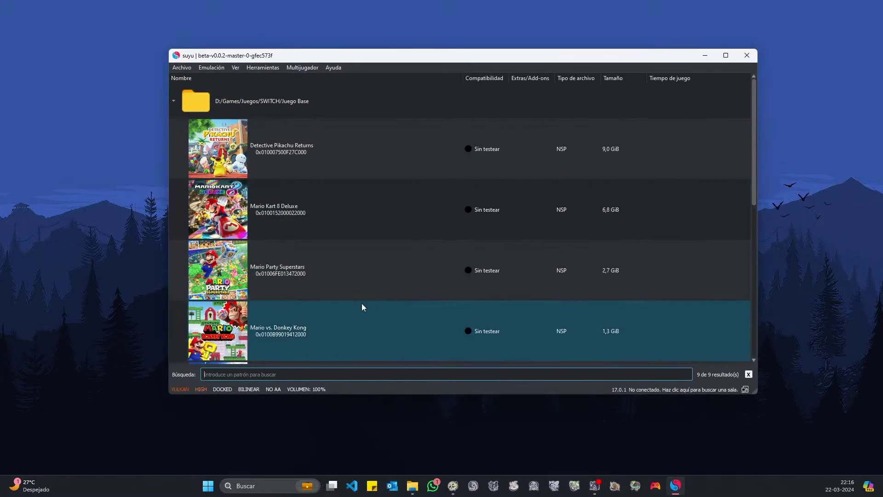
left_click(258, 69)
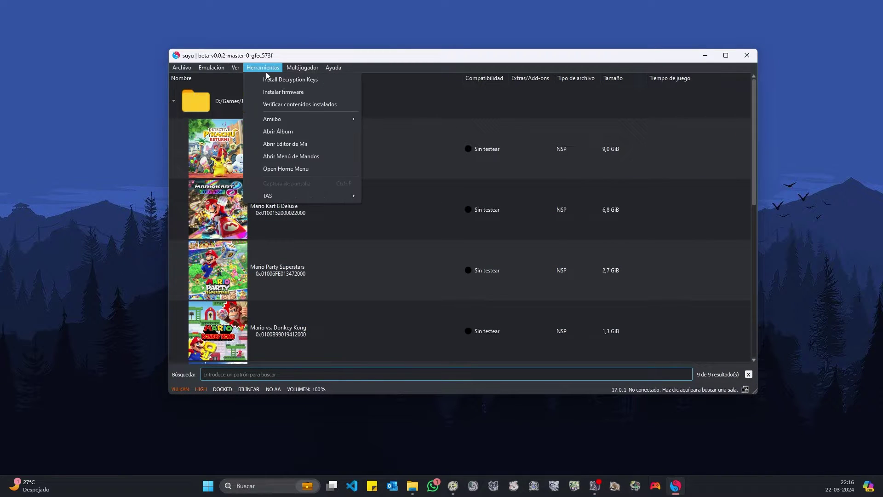
left_click(283, 82)
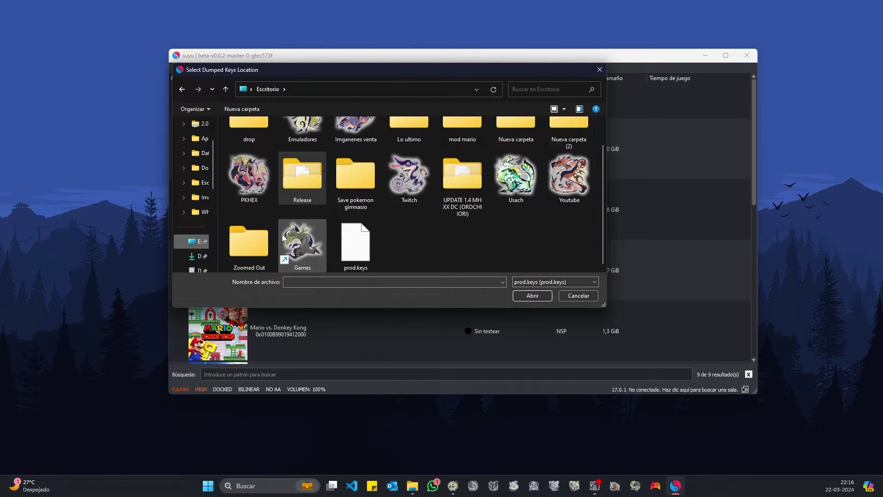
left_click(354, 251)
left_click(523, 296)
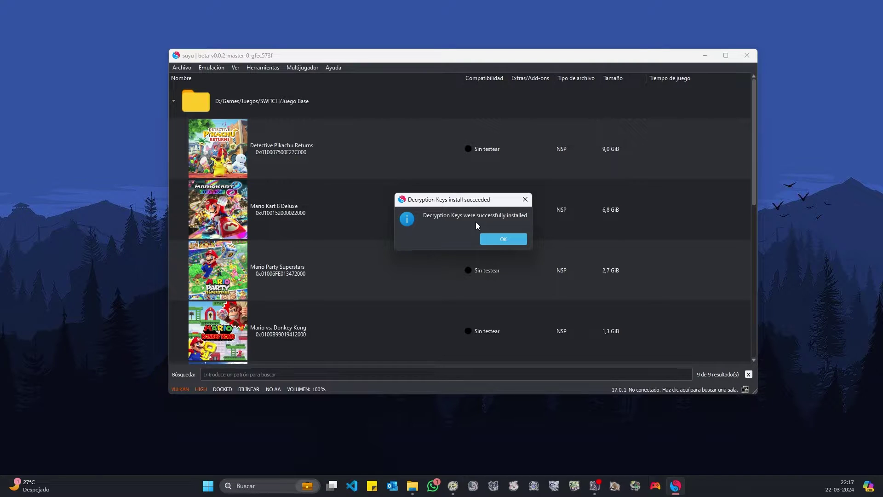
left_click(490, 238)
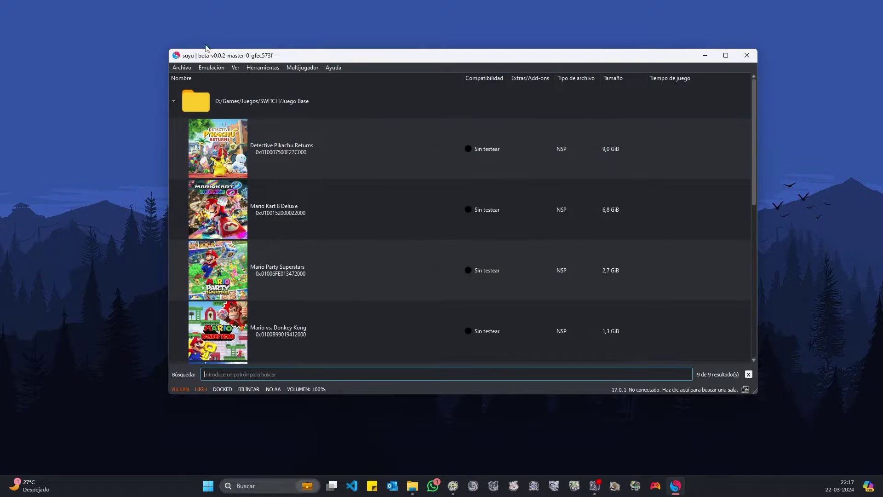
Step: Open the keys folder inside suyu's data folder and check the prod.keys and title.keys files there
left_click(181, 67)
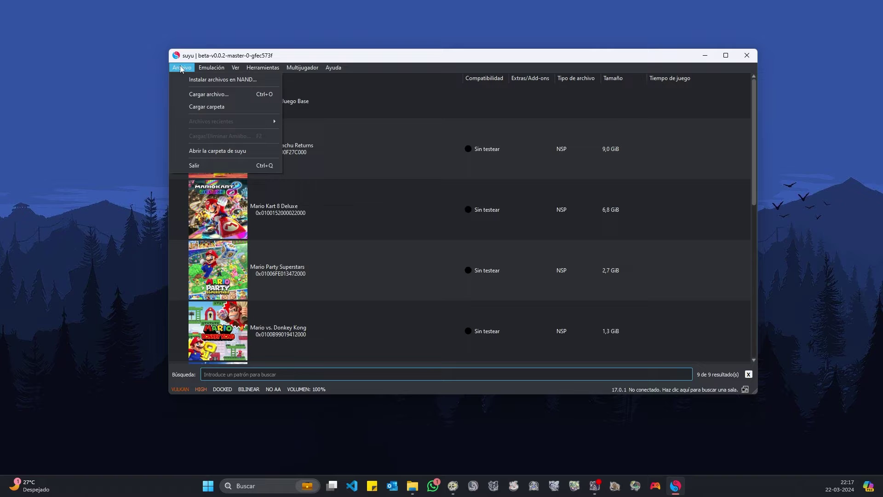
left_click(336, 206)
left_click(182, 68)
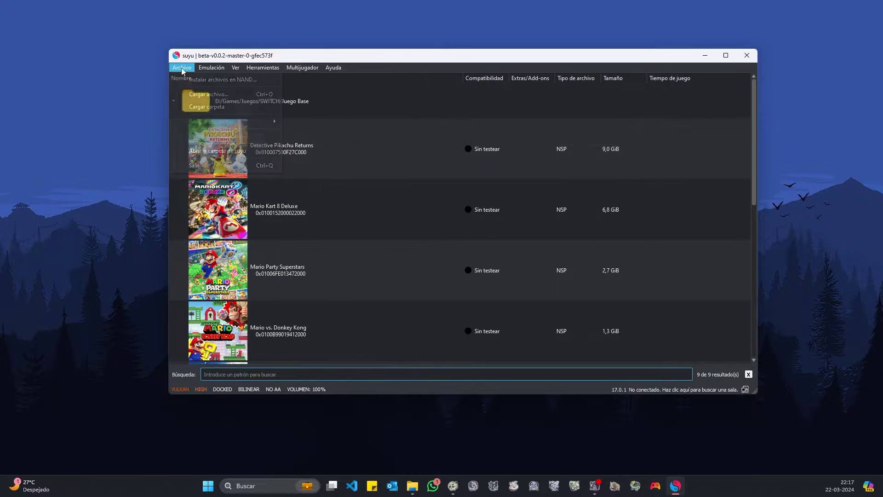
left_click(213, 152)
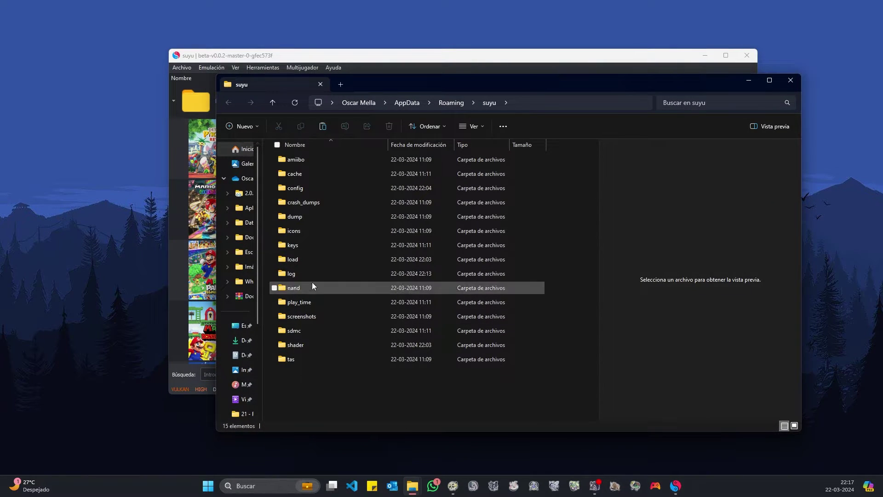
double_click(292, 246)
left_click_drag(364, 236, 264, 152)
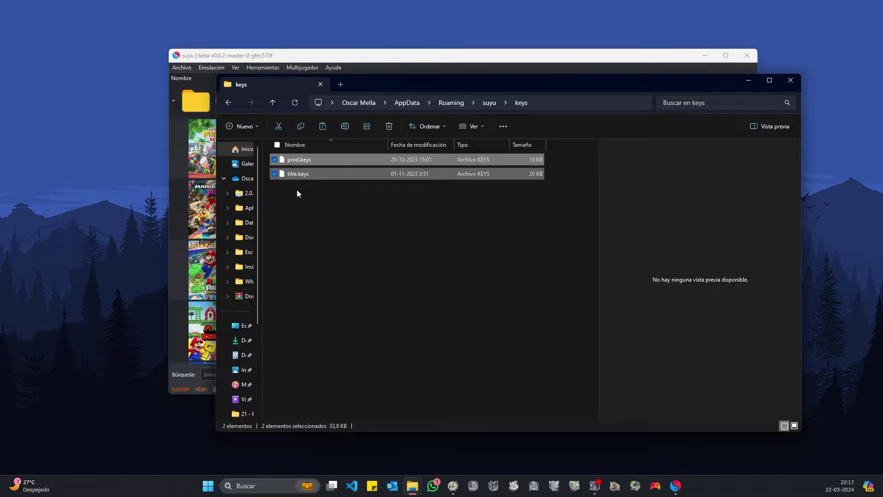
left_click(298, 175)
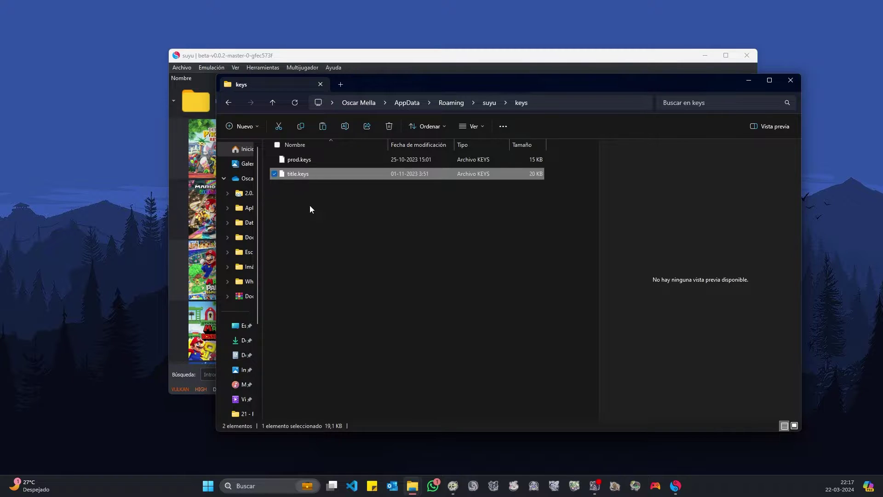
left_click(291, 159)
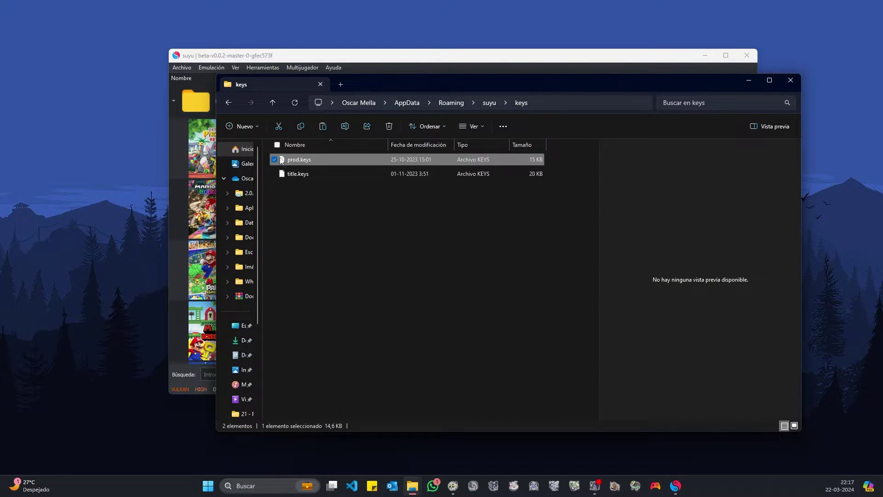
Step: Close the keys folder, look through the files inside Firmware.17.0.1.zip on the desktop, and close the archive
left_click(790, 81)
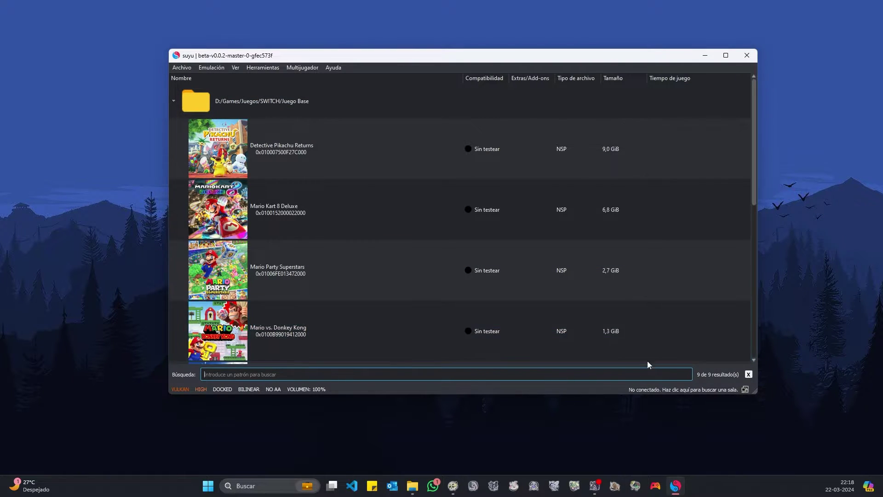
key("super+d")
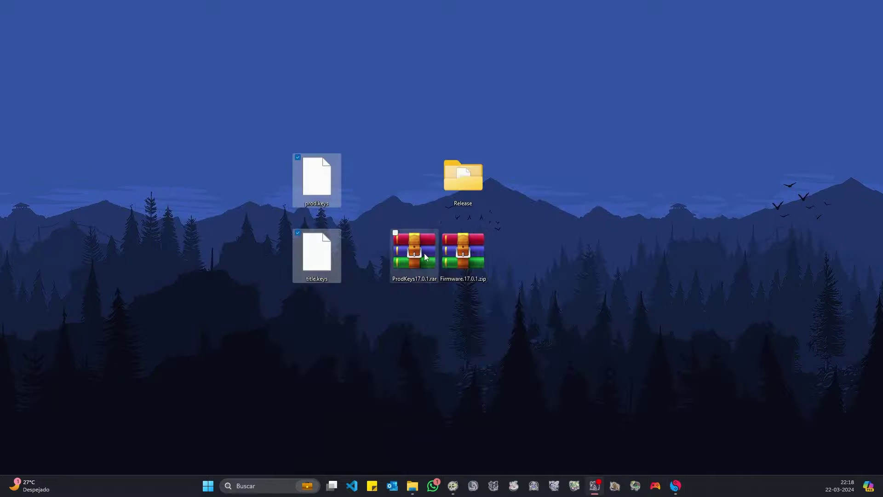
double_click(455, 249)
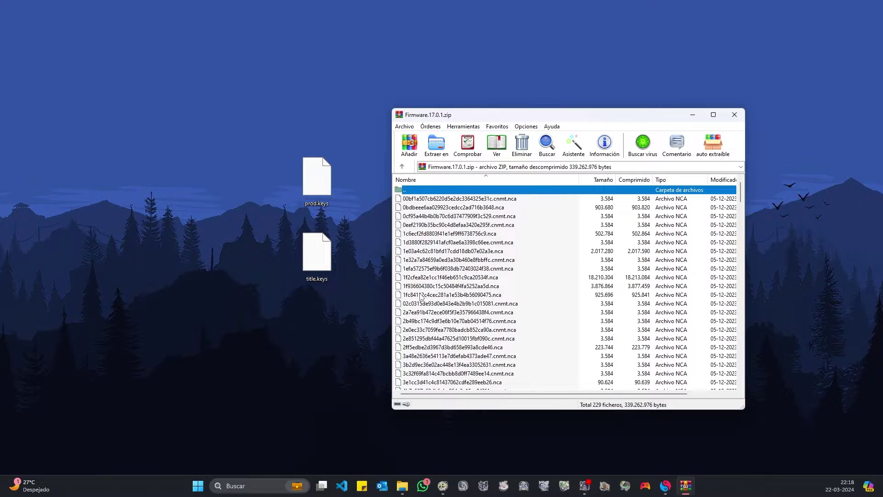
scroll(483, 301, "down", 20)
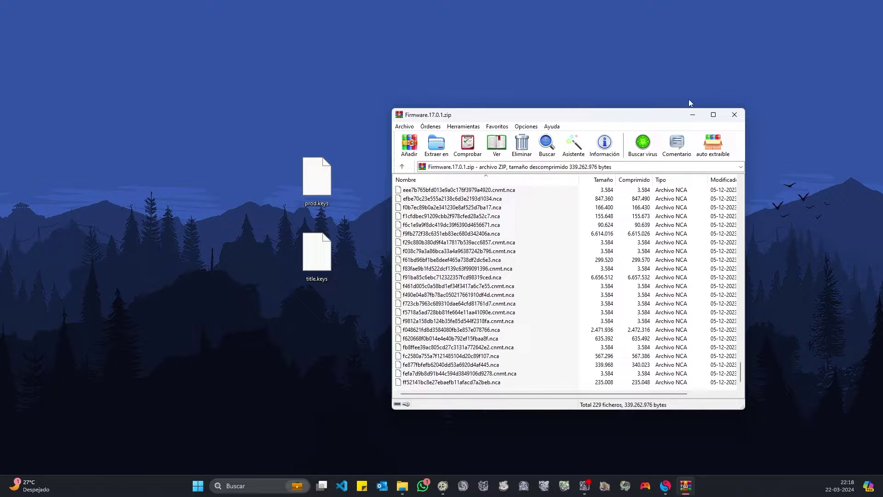
left_click(733, 118)
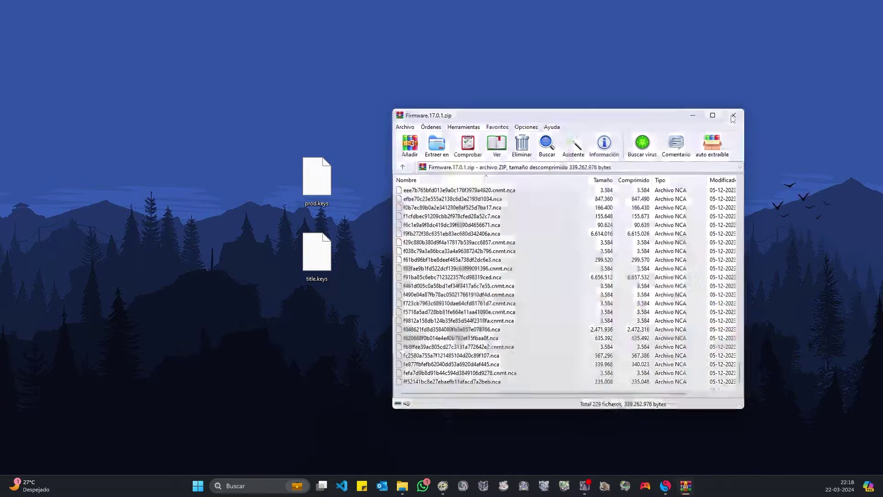
Step: Extract Firmware.17.0.1.zip into its own Firmware.17.0.1 folder on the desktop and check the extracted NCA files
right_click(456, 251)
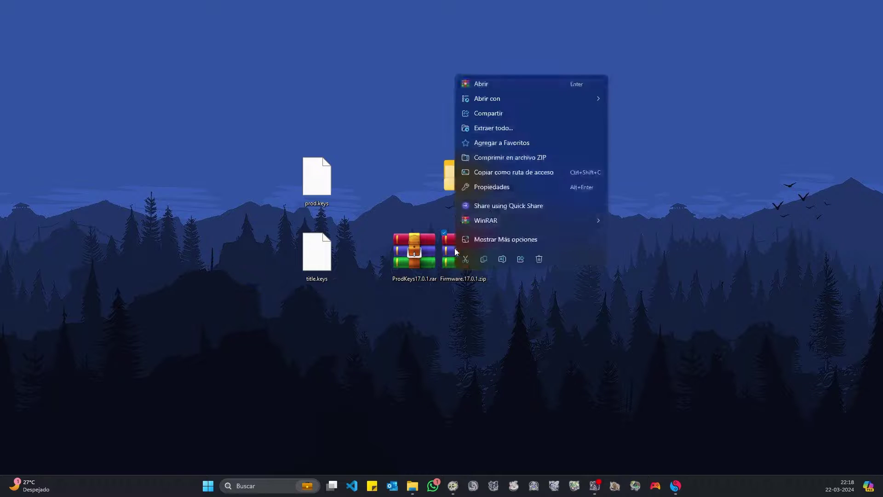
mouse_move(491, 221)
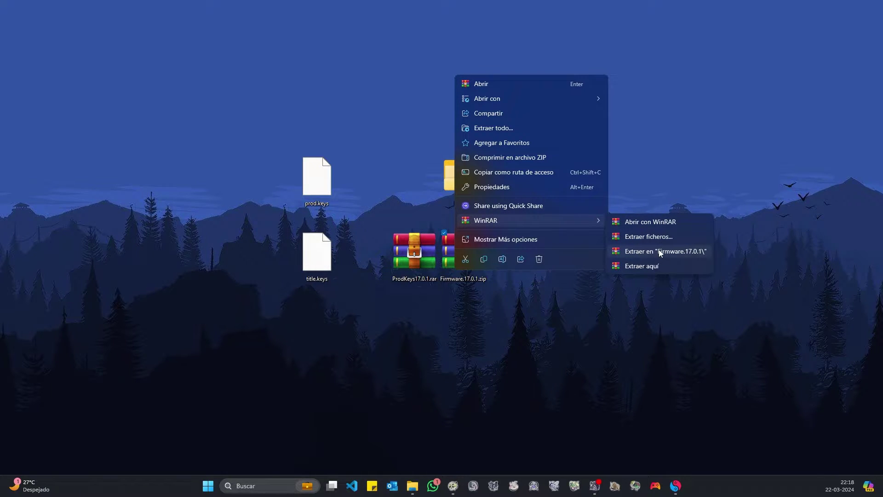
left_click(683, 250)
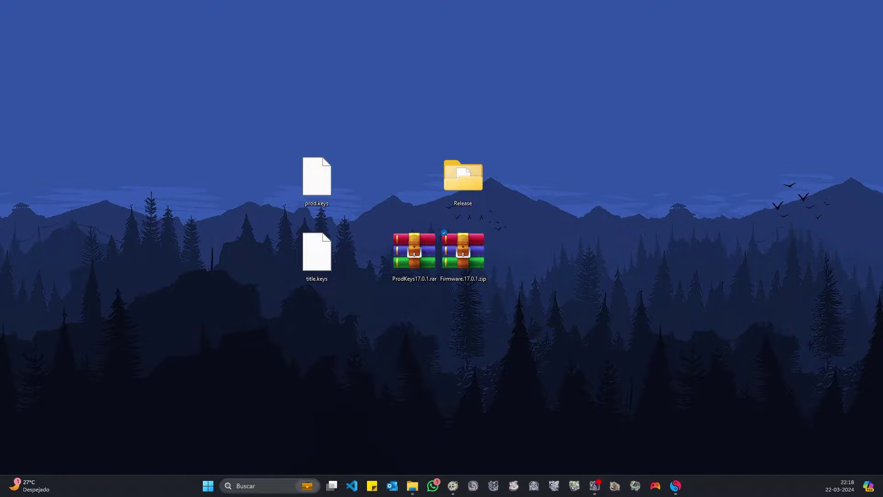
left_click_drag(0, 346, 544, 256)
double_click(545, 256)
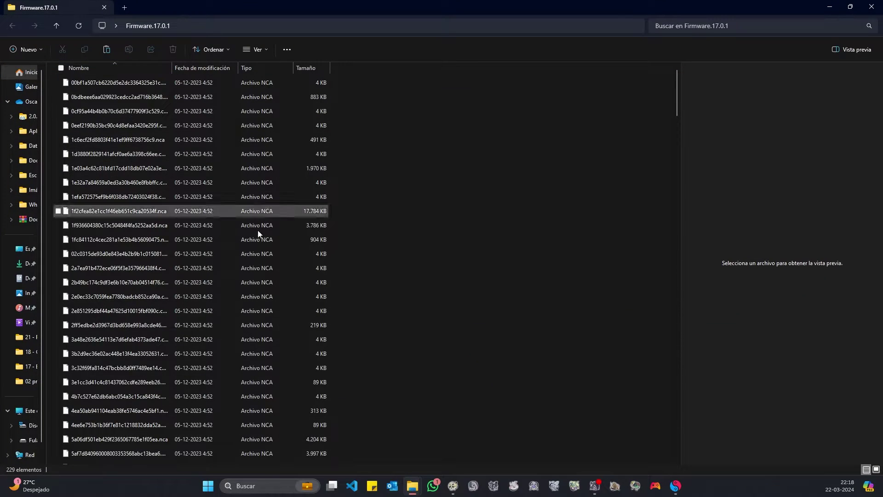
scroll(277, 360, "down", 3)
key("super+d")
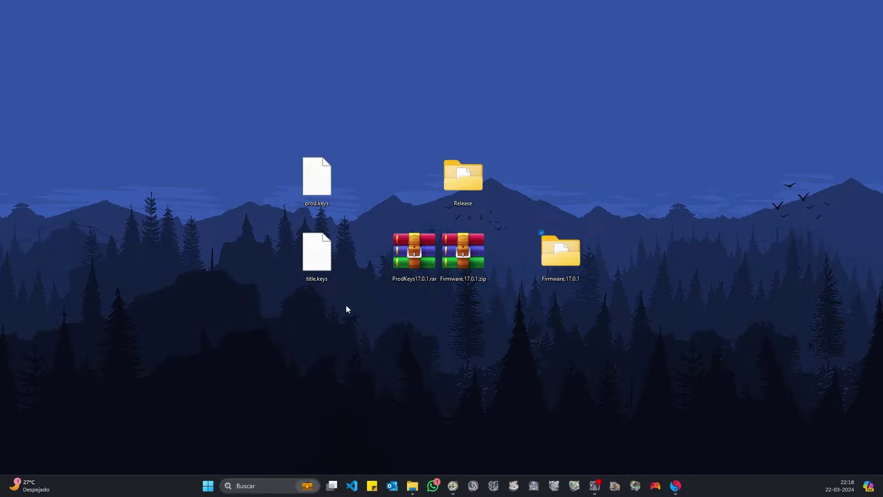
Step: Delete prod.keys, title.keys and both archives from the desktop and move the Firmware.17.0.1 folder beside Release
left_click_drag(345, 305, 283, 134)
key("Delete")
left_click_drag(487, 305, 402, 226)
key("Delete")
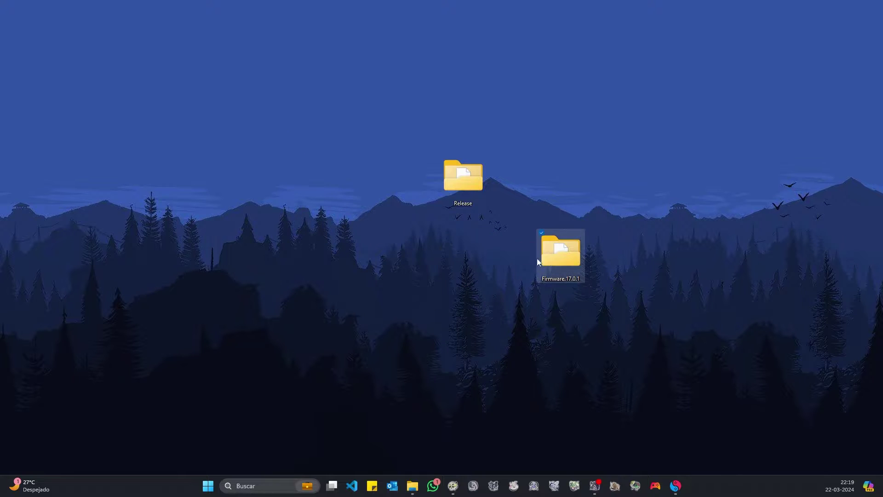
left_click_drag(537, 258, 404, 184)
Step: Switch to suyu and install the firmware from the Firmware.17.0.1 folder on the desktop
key("alt+Tab")
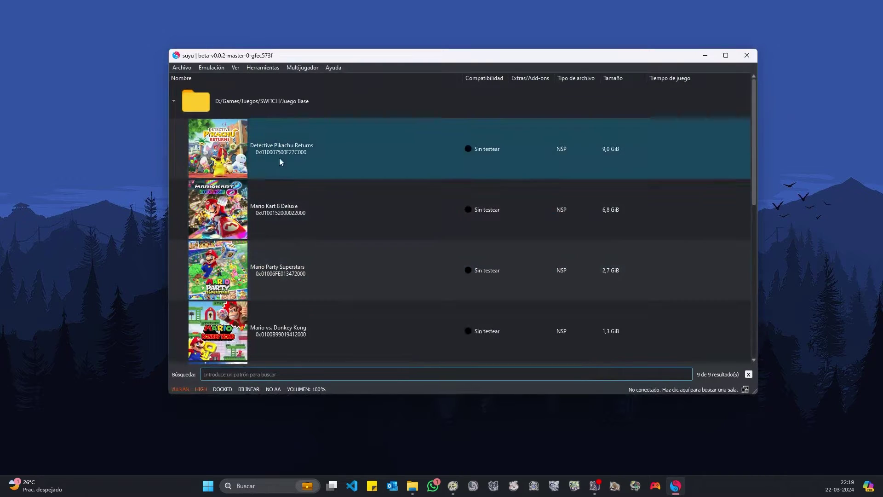
left_click(260, 69)
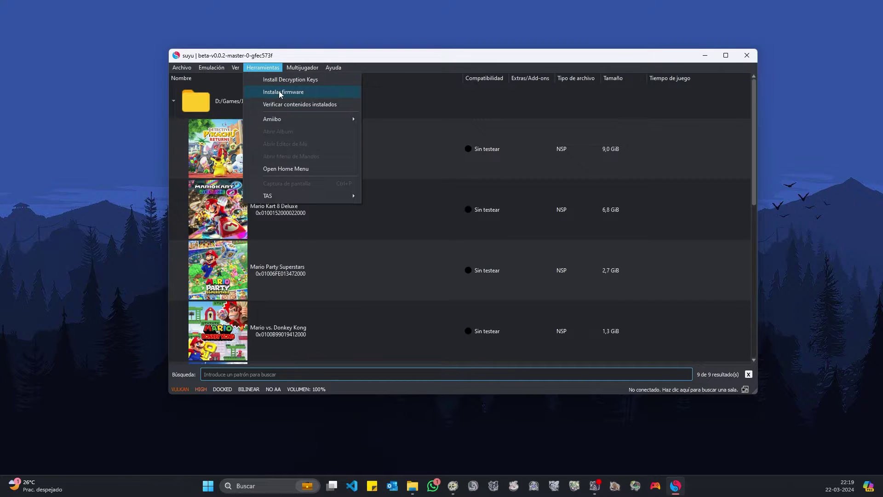
left_click(285, 92)
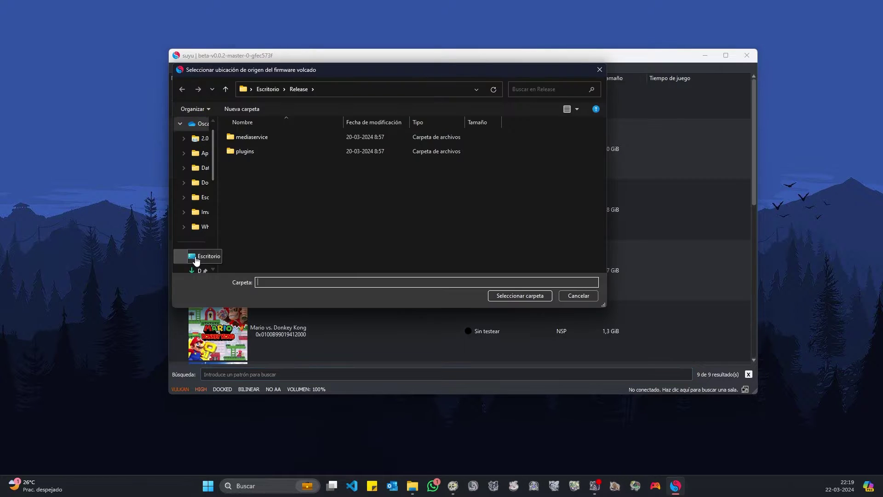
left_click(195, 257)
left_click(356, 144)
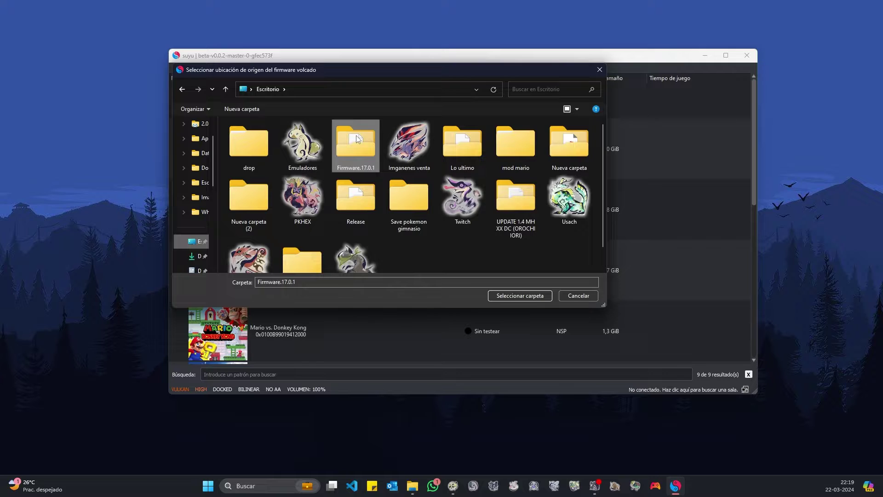
left_click(508, 295)
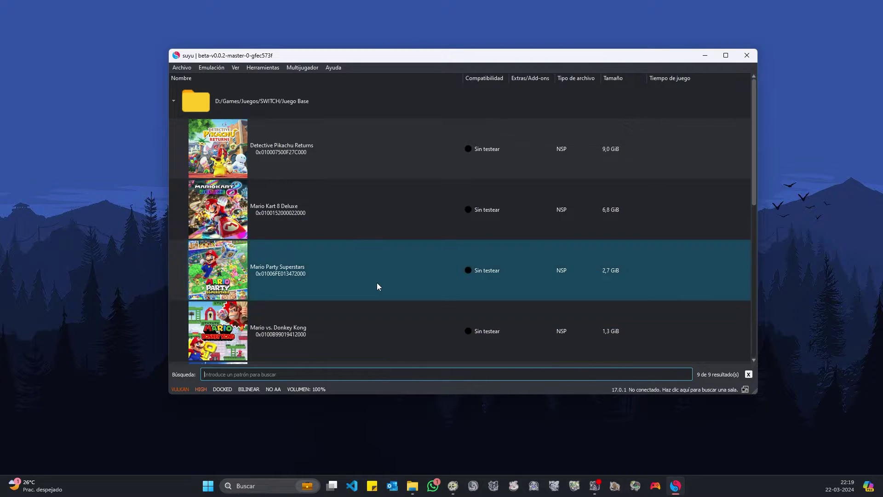
Step: Open nand/system/Contents/registered inside suyu's data folder and check the installed firmware files
left_click(182, 68)
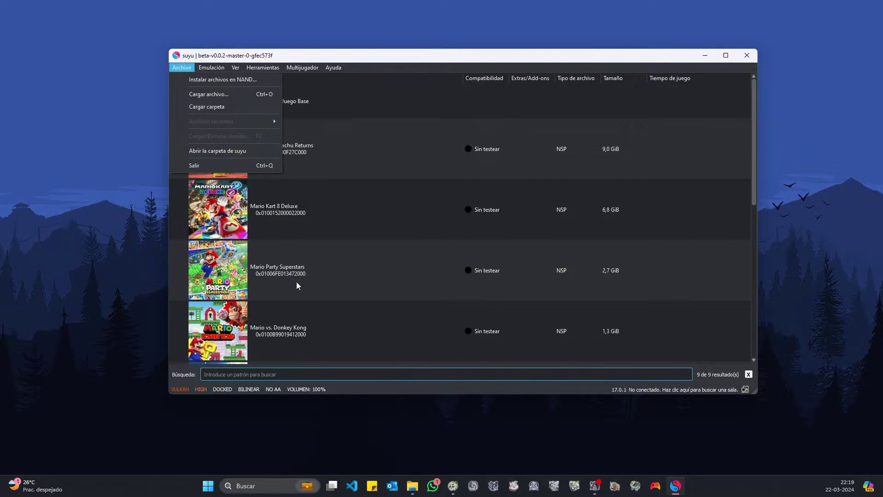
left_click(227, 152)
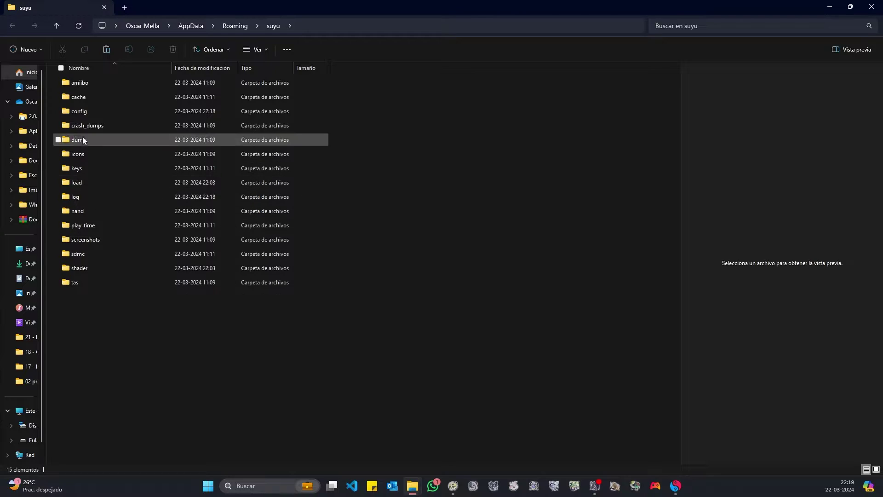
double_click(82, 210)
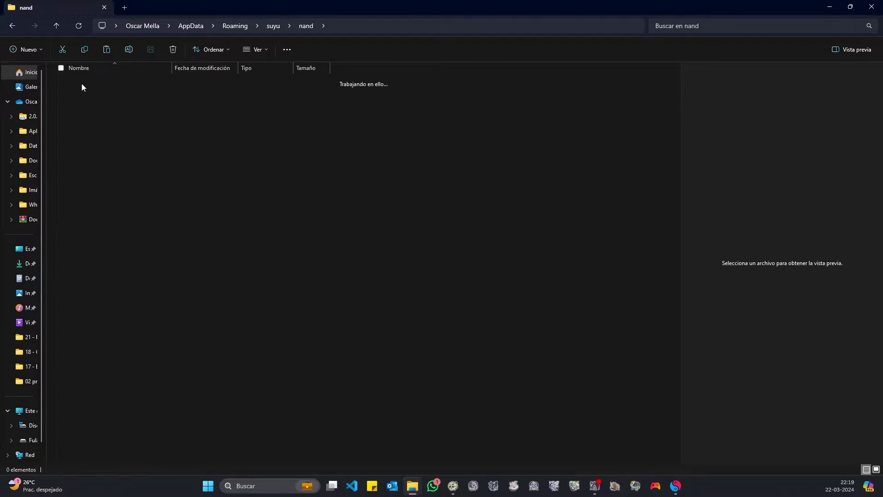
double_click(82, 83)
double_click(85, 84)
double_click(83, 97)
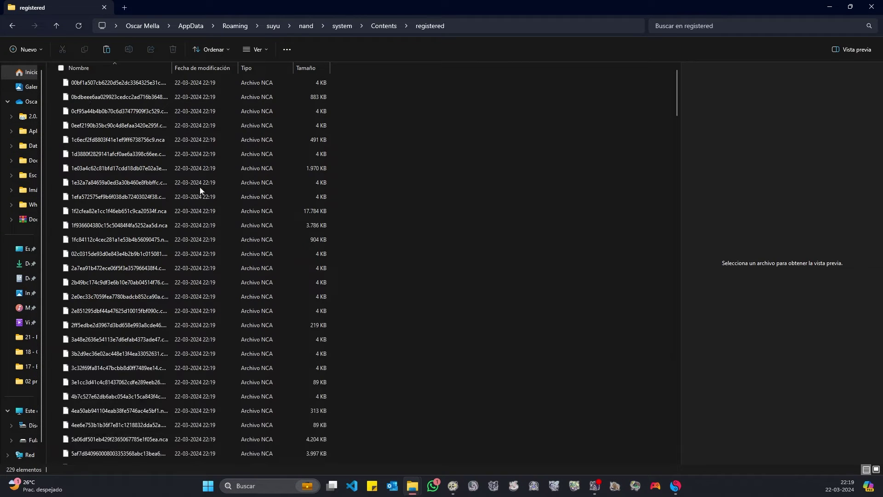
scroll(458, 244, "down", 10)
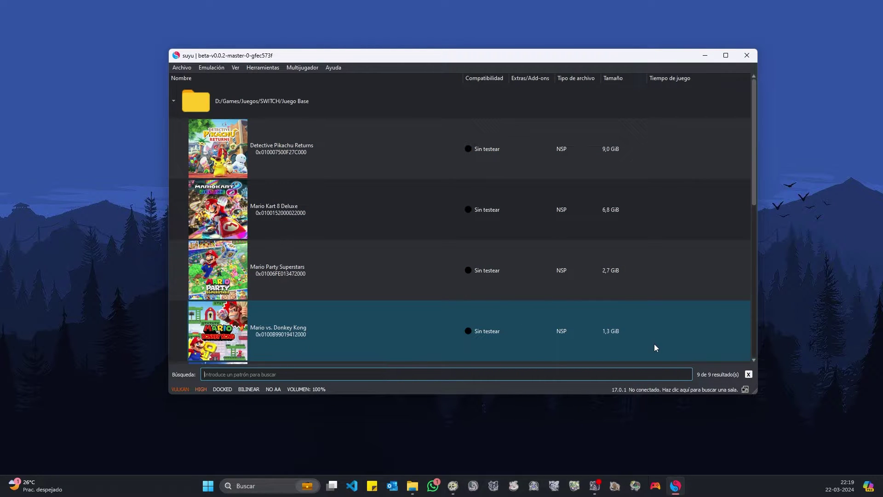
Step: Remove the listed game directory and add D:/Games/Juegos/SWITCH/Juego Base as a new game directory
right_click(258, 99)
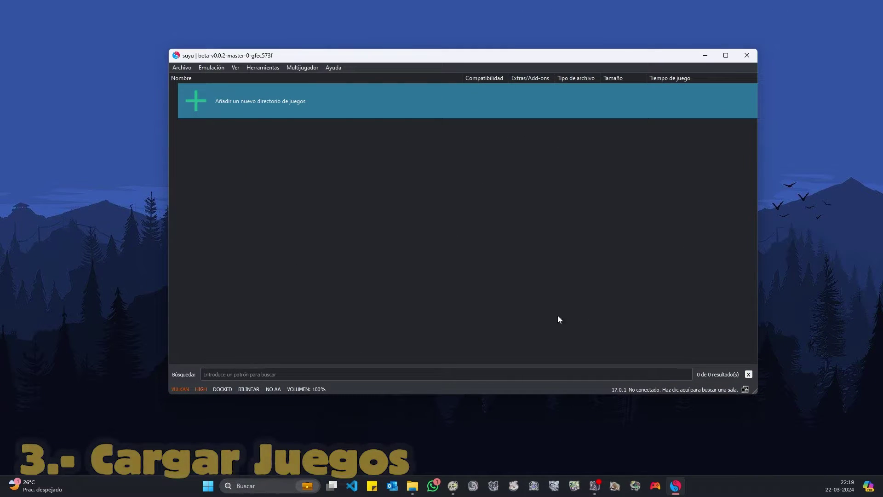
double_click(250, 102)
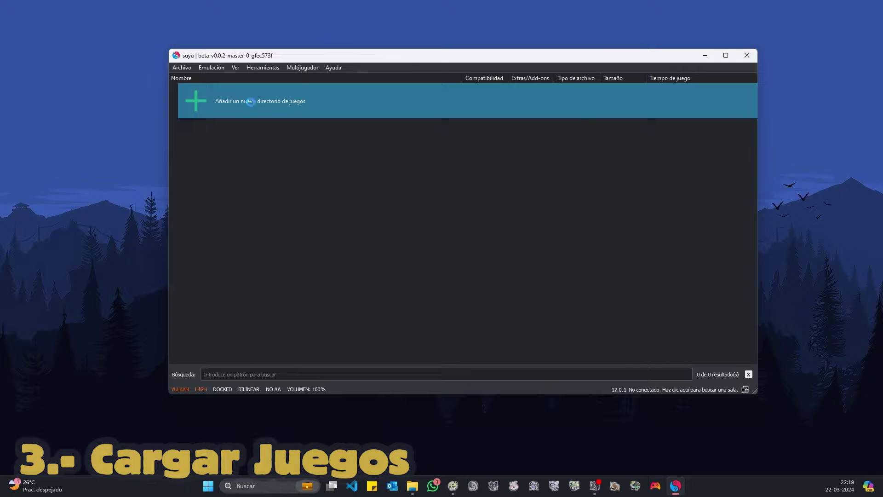
scroll(312, 209, "down", 1)
scroll(207, 244, "down", 5)
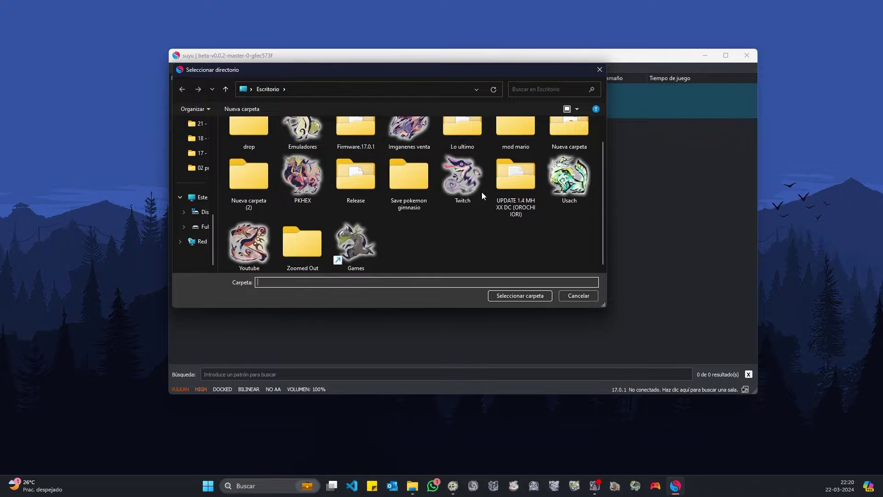
double_click(350, 244)
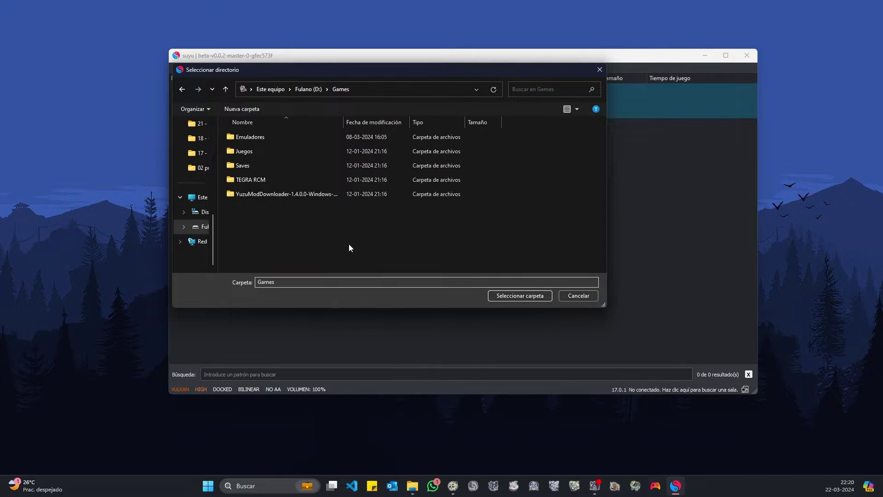
double_click(253, 149)
scroll(319, 237, "down", 5)
double_click(259, 239)
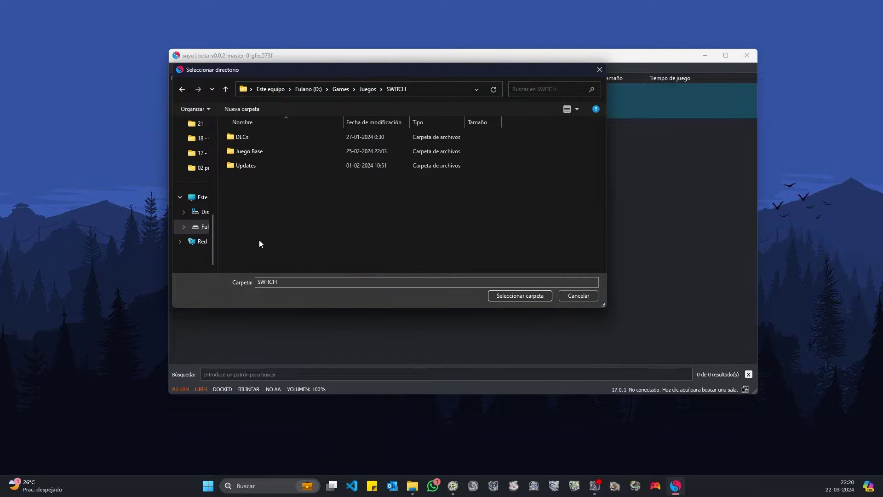
left_click(248, 151)
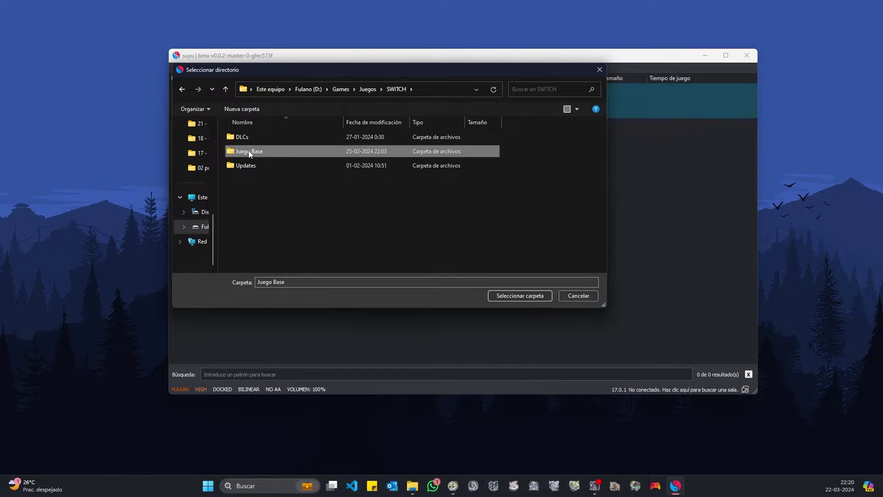
left_click(520, 296)
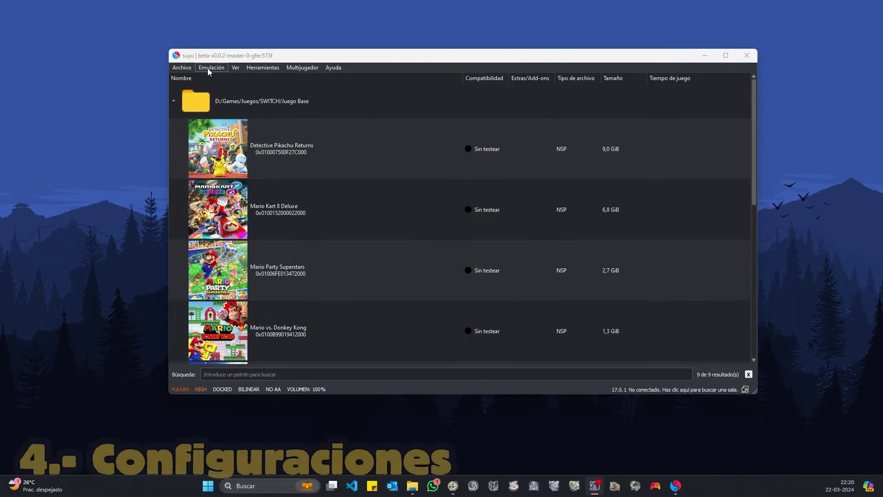
Step: Open the System section of suyu's configuration and review the available console languages, keeping American English
left_click(211, 67)
left_click(229, 119)
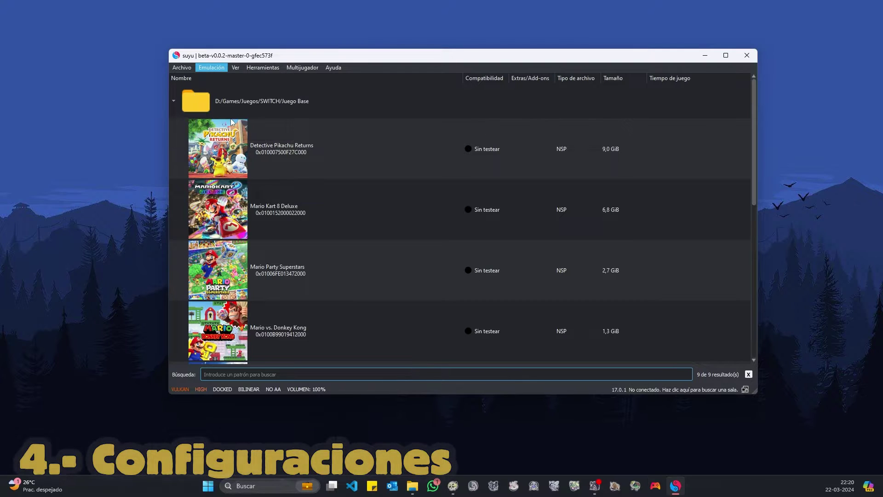
left_click(248, 80)
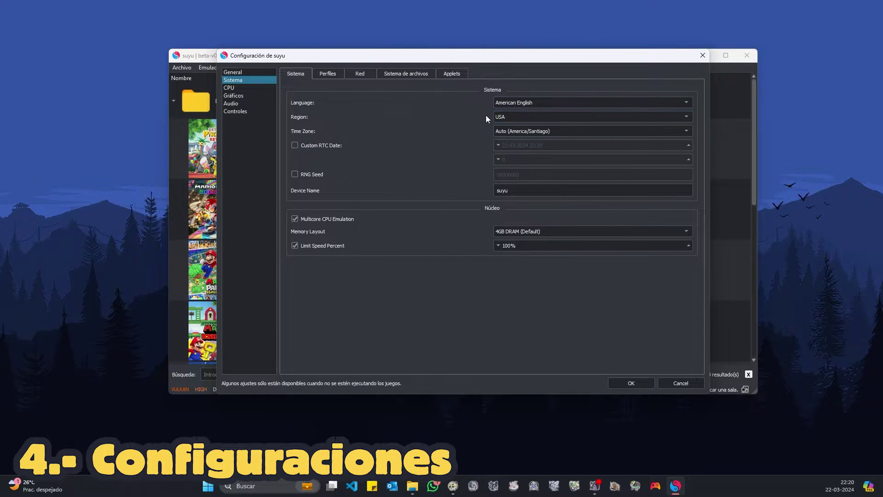
left_click(515, 104)
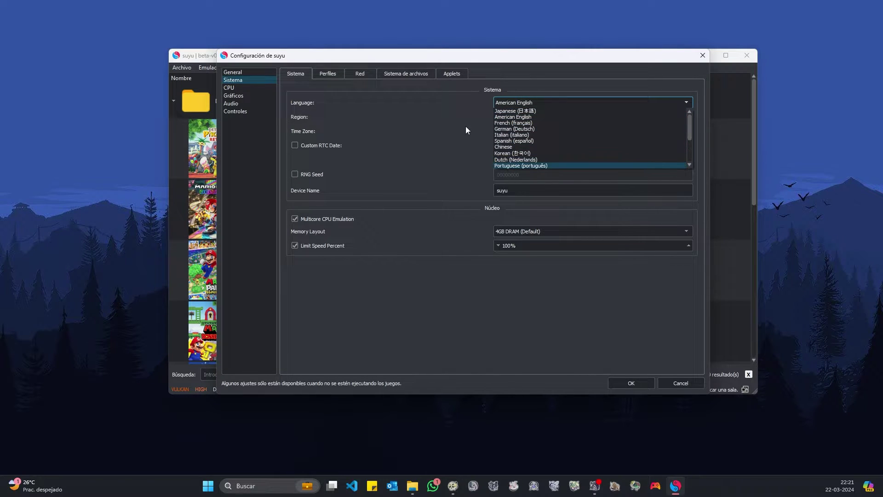
left_click(477, 114)
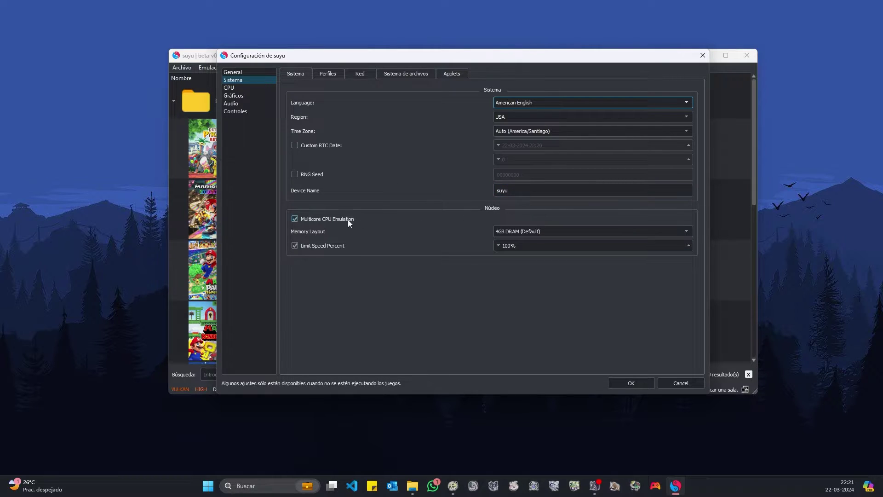
Step: Review the Memory Layout choices, keeping 4GB DRAM (Default), and look through the profile, network, file system and applet settings
left_click(509, 231)
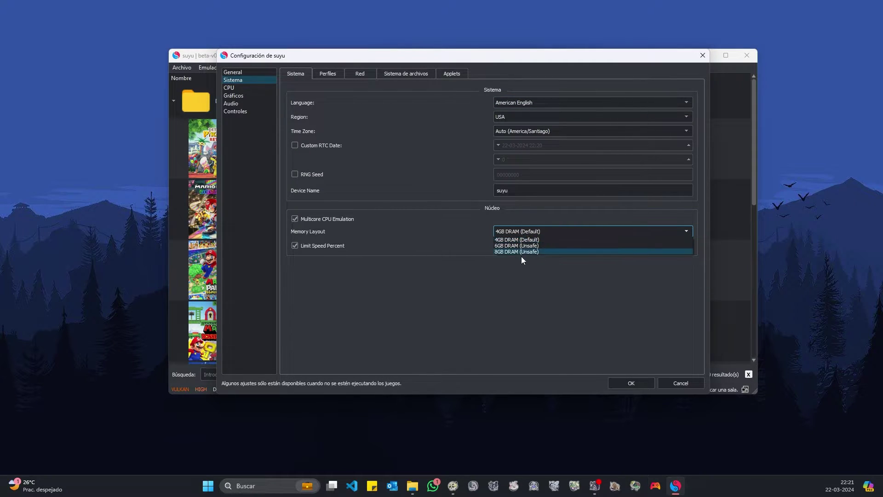
left_click(505, 233)
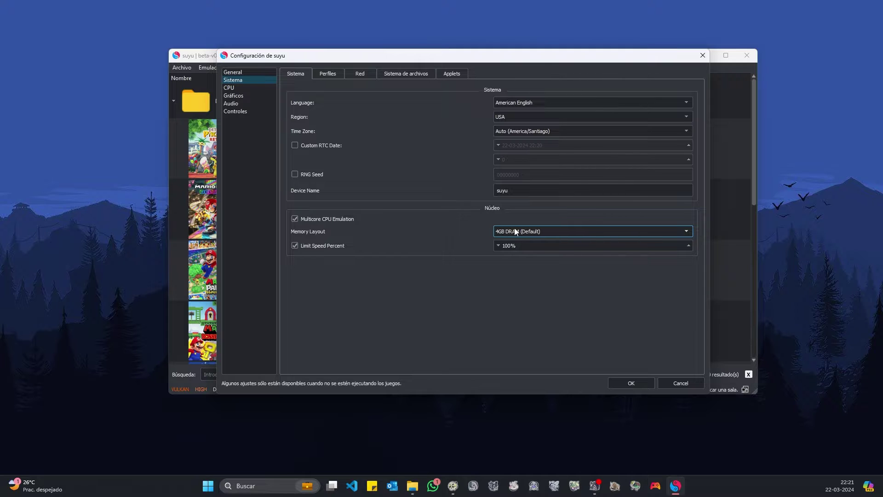
key("ctrl+Tab")
left_click(362, 73)
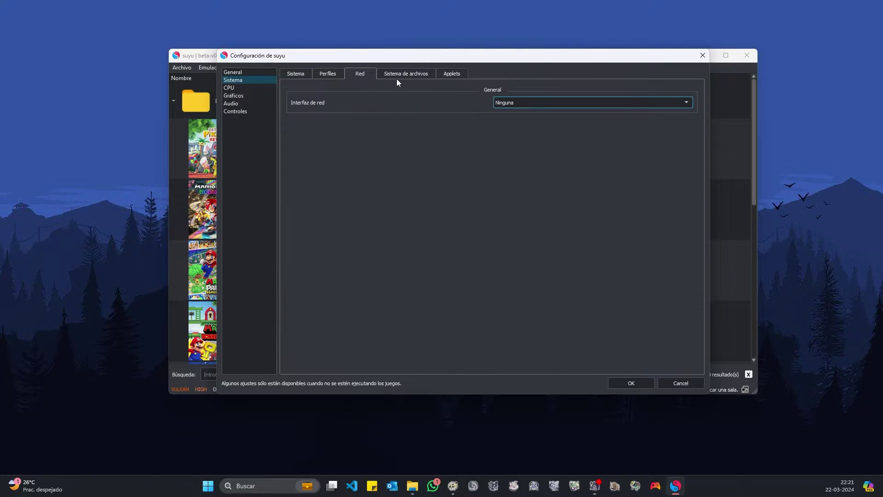
left_click(398, 74)
left_click(442, 74)
Step: Check the CPU accuracy setting and review the graphics API choices, keeping Vulkan
left_click(229, 87)
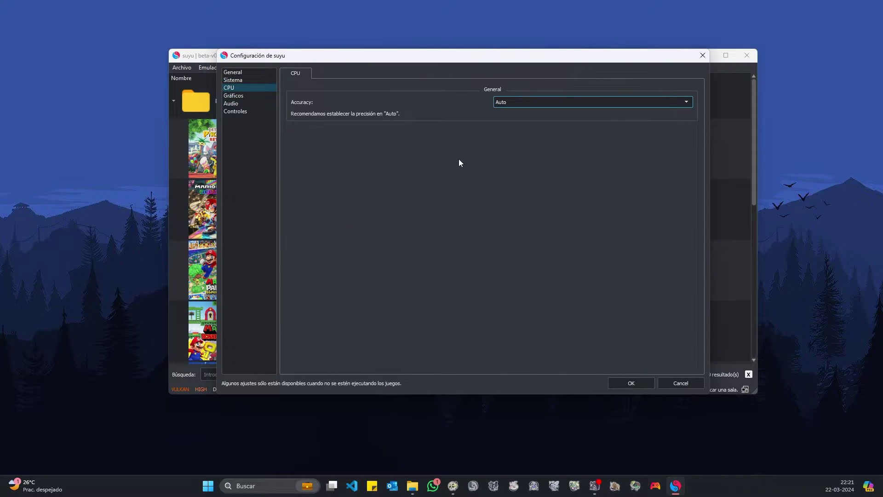
left_click(235, 96)
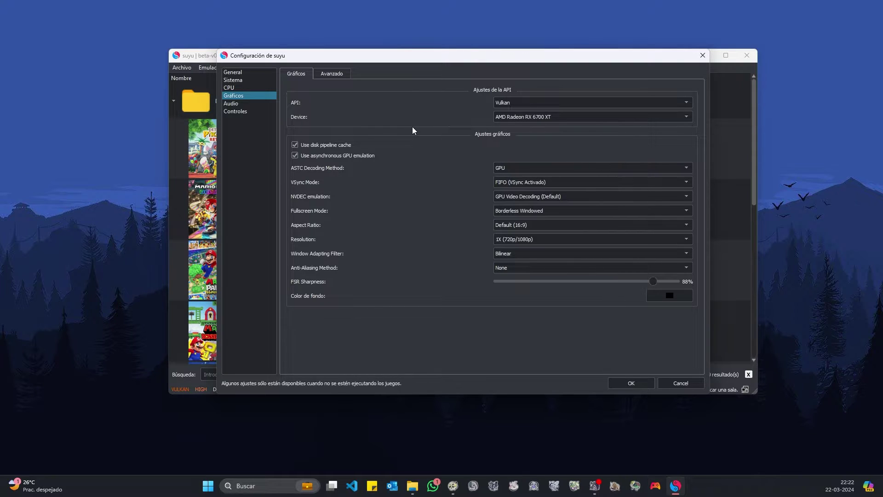
left_click(513, 103)
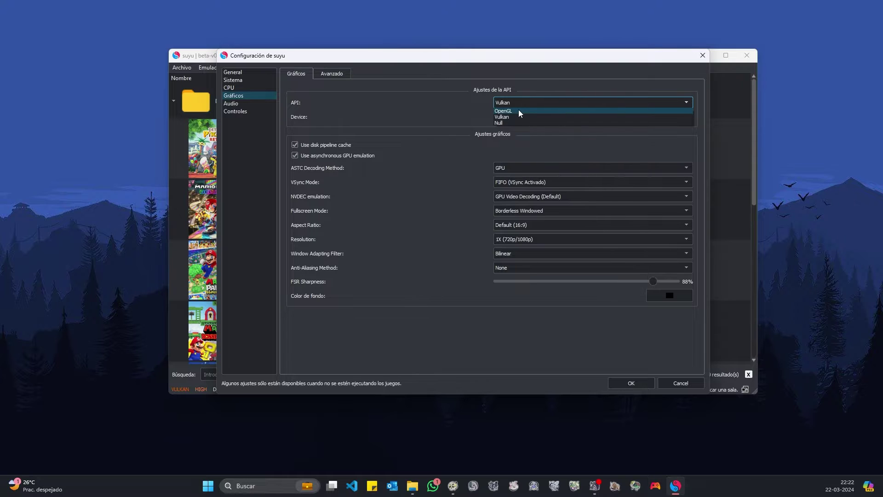
left_click(486, 172)
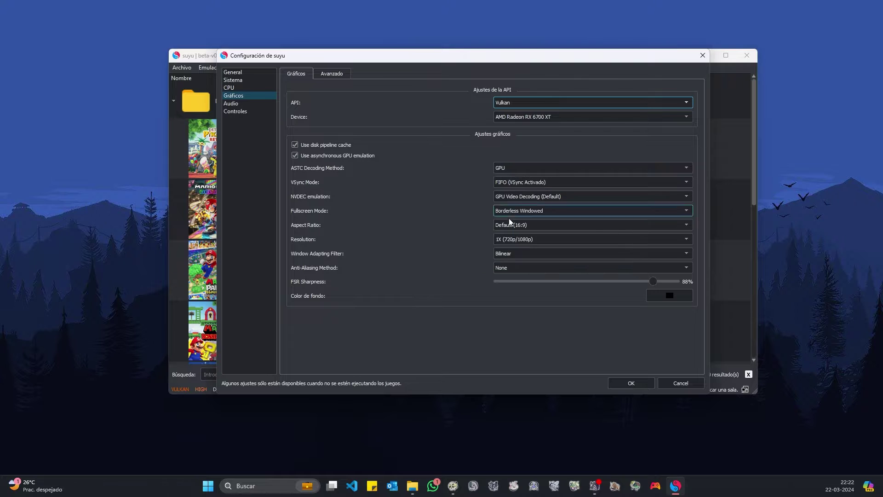
Step: Review the graphics resolution and window adapting filter choices, keeping 1X (720p/1080p) and Bilinear
left_click(515, 239)
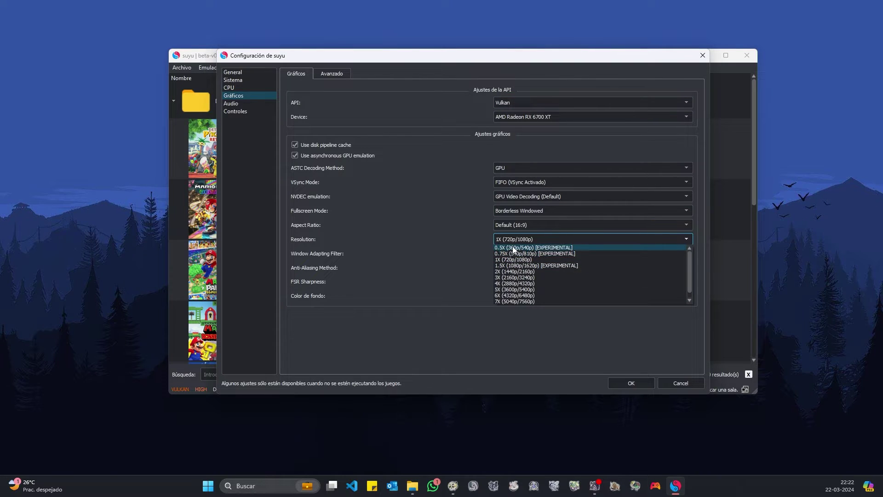
left_click(516, 240)
left_click(513, 253)
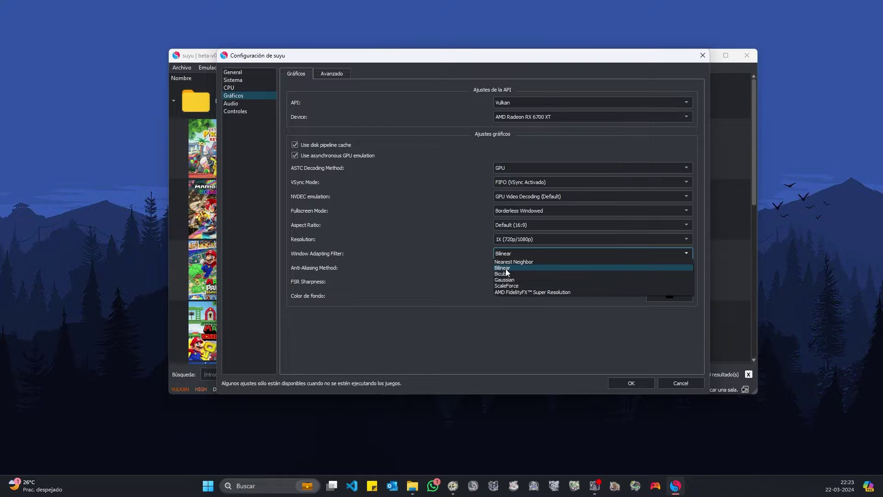
left_click(491, 281)
left_click(500, 254)
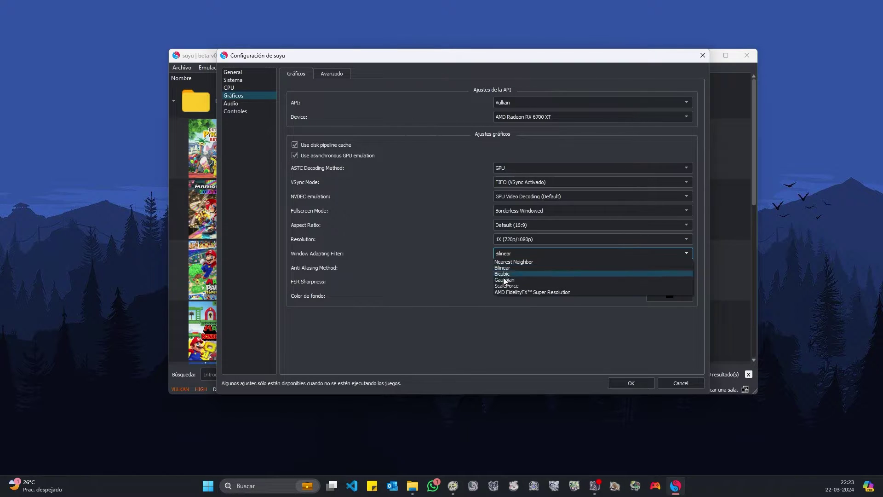
left_click(456, 266)
Step: Review the available anti-aliasing methods in the graphics settings, keeping None
left_click(497, 268)
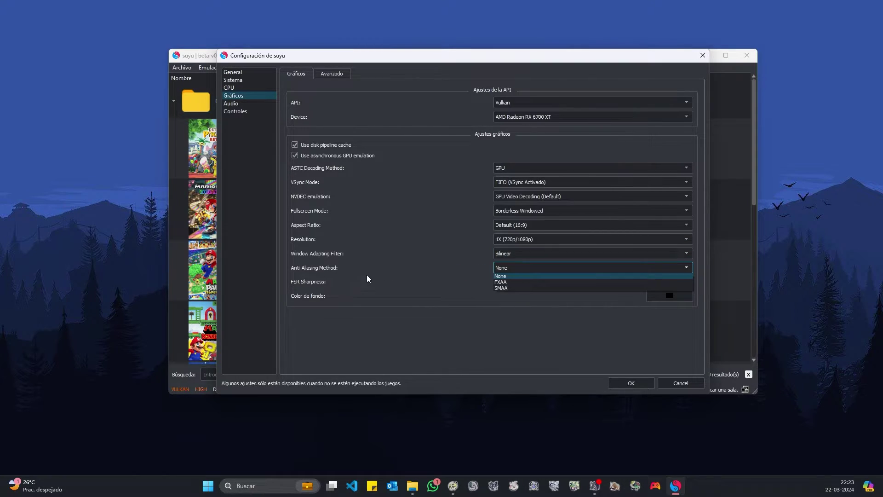
left_click(361, 276)
left_click(509, 268)
left_click(469, 276)
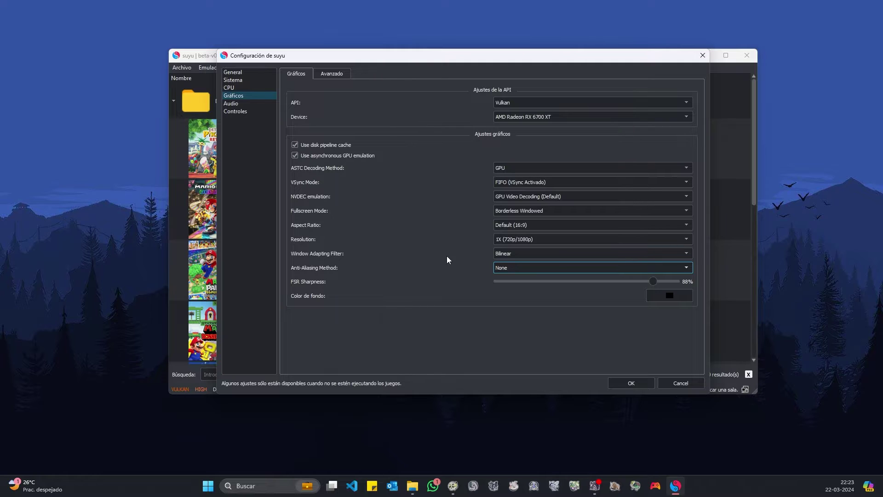
Step: Review the advanced graphics settings, keeping Accuracy Level at High and ASTC Recompression Method at Uncompressed (Best quality)
key("ctrl+Tab")
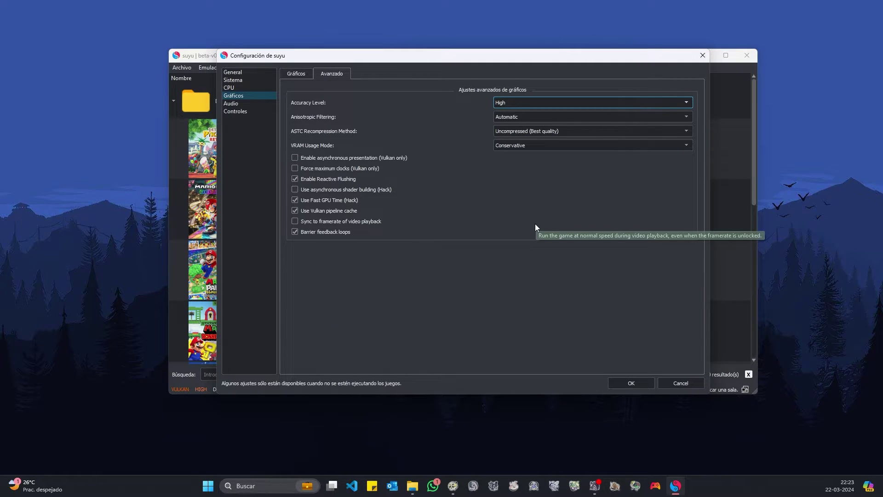
left_click(510, 102)
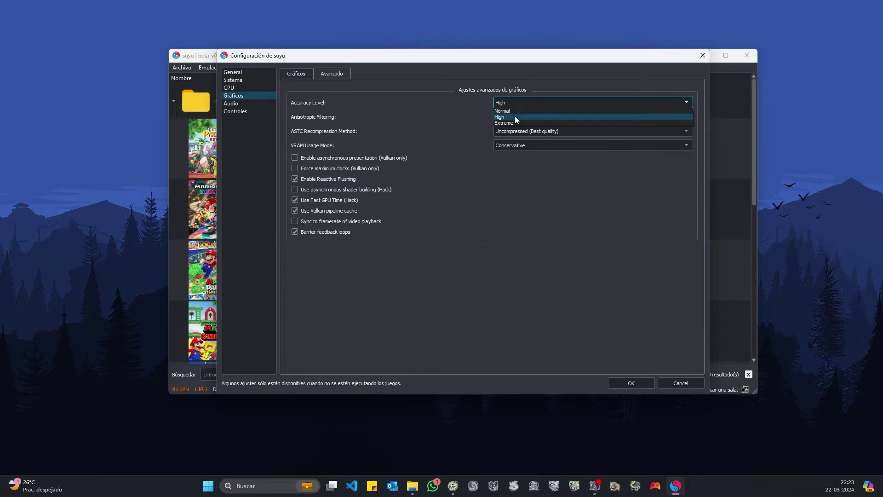
left_click(501, 116)
left_click(533, 131)
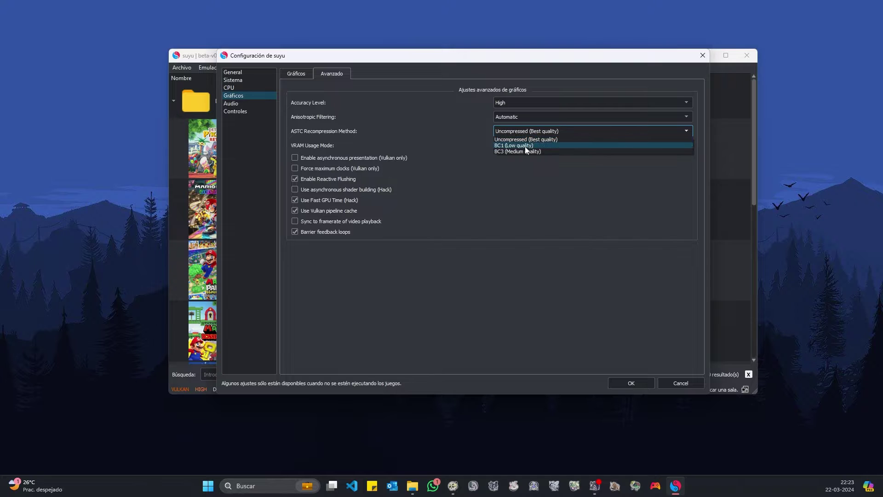
left_click(494, 139)
Step: Open the controls configuration and preview the Joycons duales and Portátil controller types for player 1, returning to Controlador Pro
left_click(235, 111)
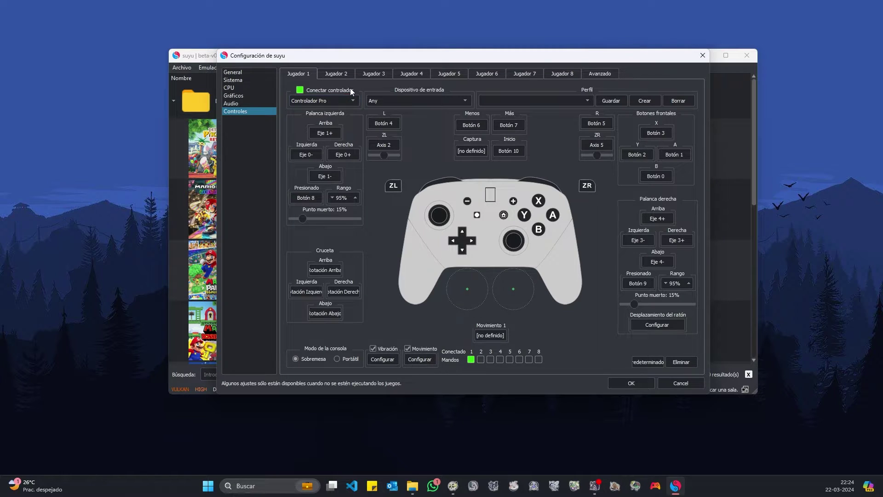
left_click(338, 100)
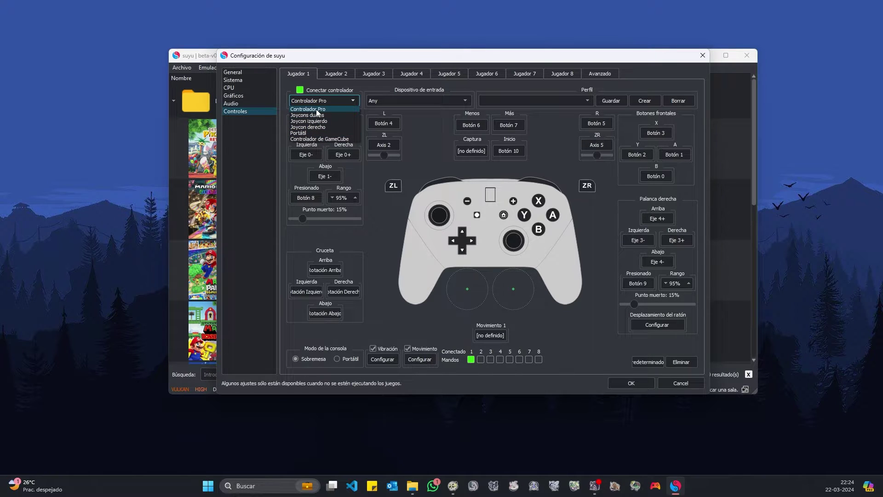
left_click(317, 115)
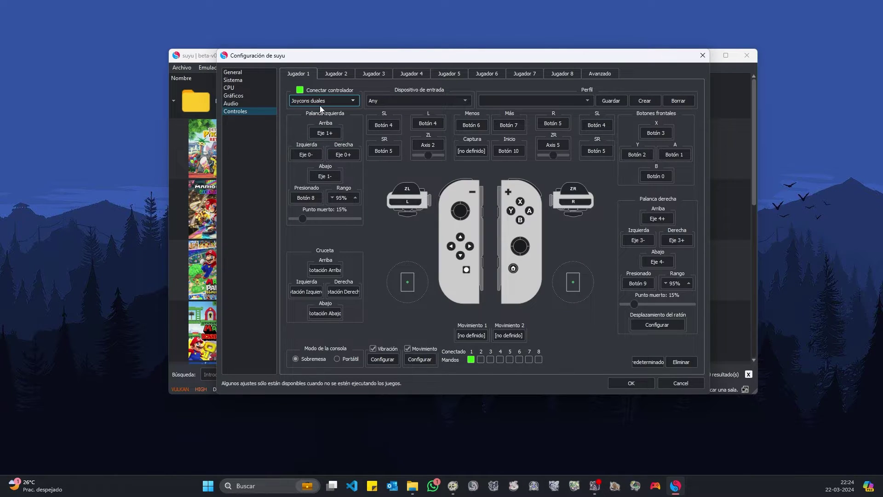
left_click(324, 100)
left_click(308, 137)
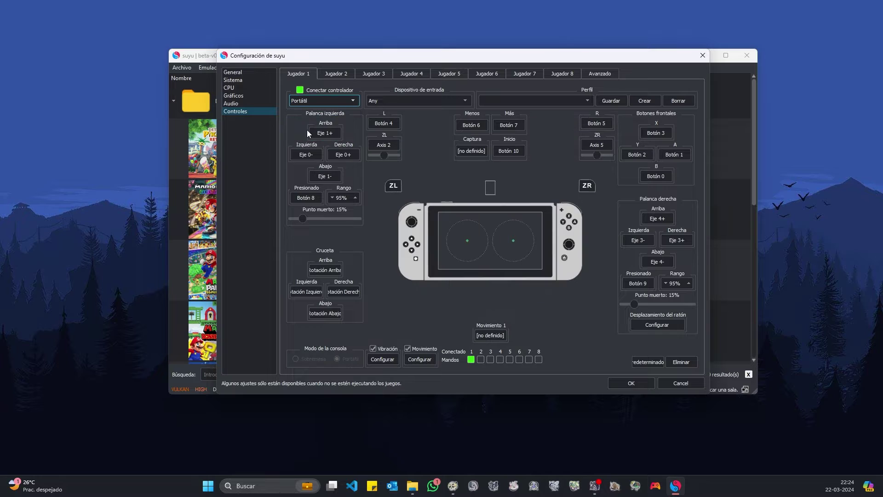
left_click(324, 100)
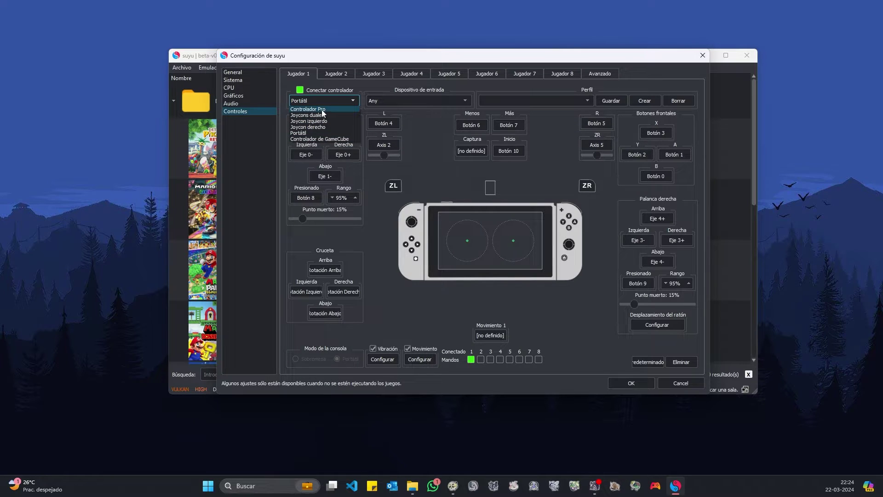
left_click(324, 108)
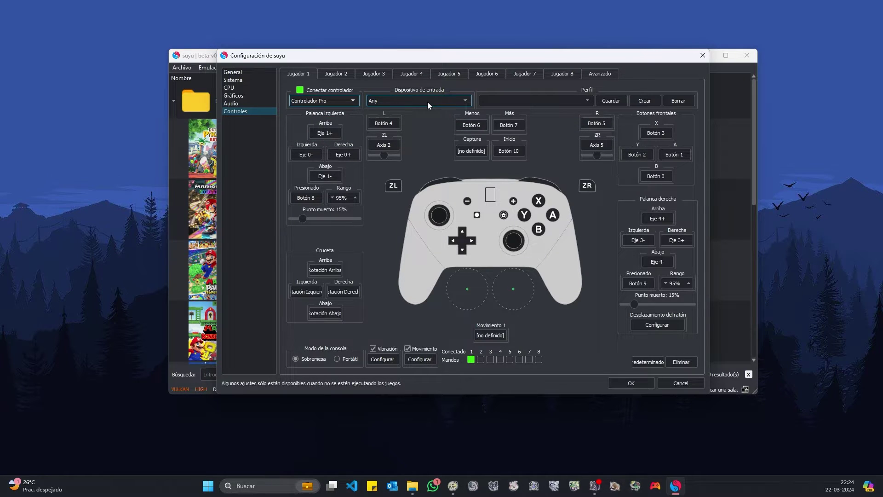
Step: Set player 1's input device to Xbox One Controller 0 and save the configuration
left_click(412, 98)
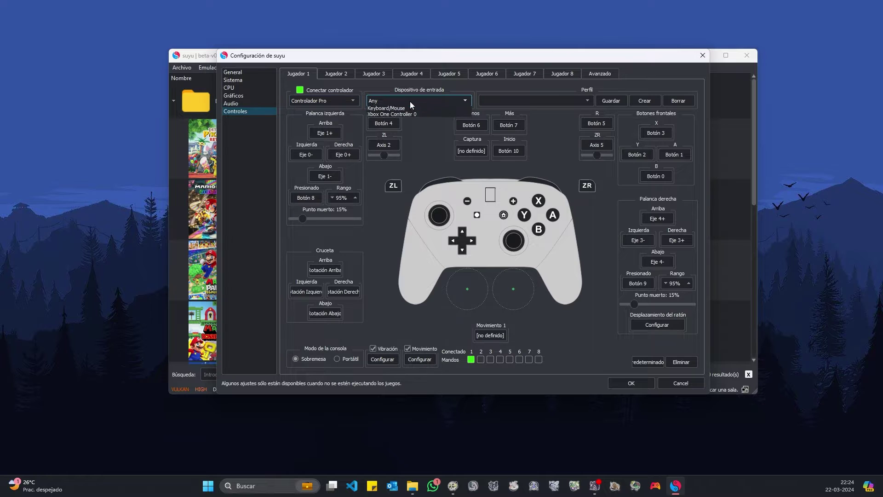
left_click(391, 112)
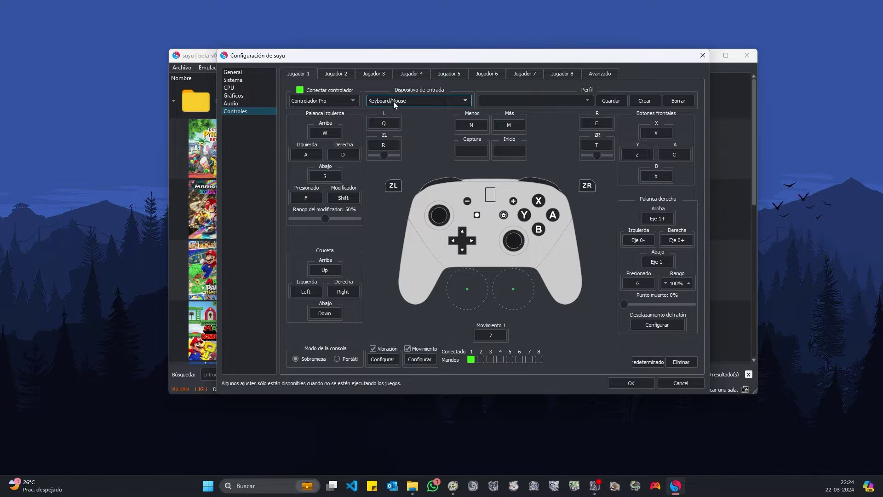
left_click(393, 101)
left_click(399, 127)
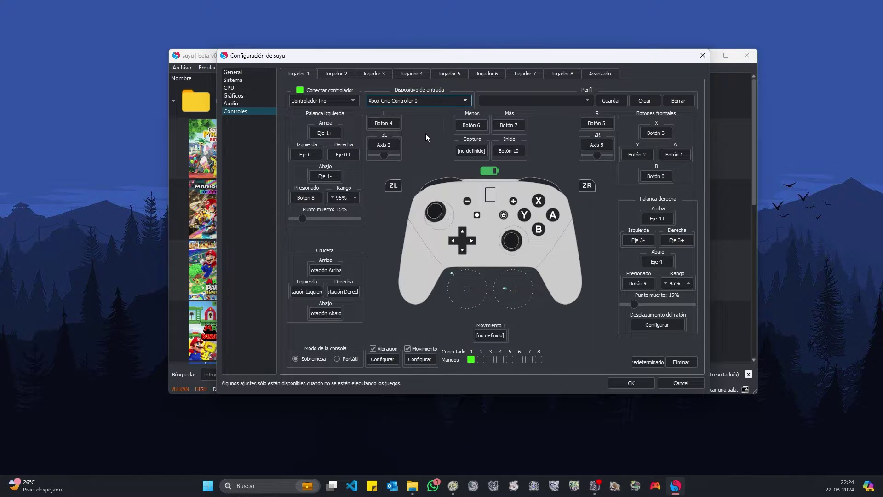
left_click(556, 102)
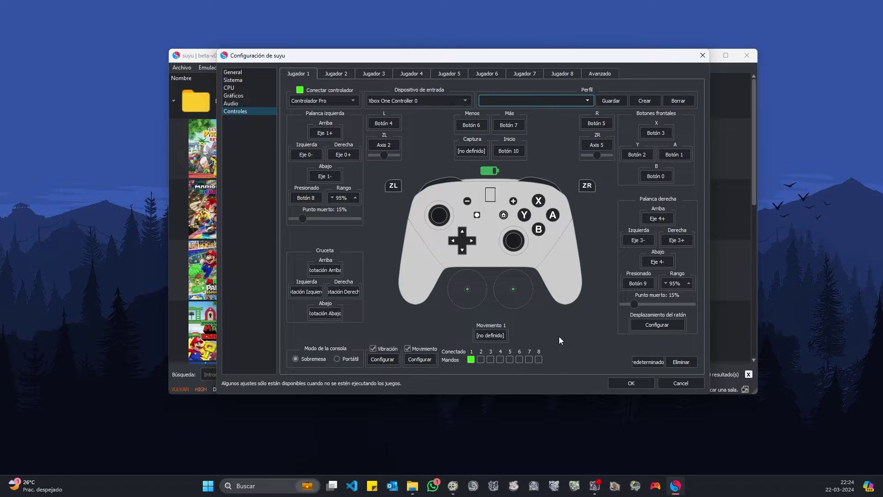
left_click(621, 382)
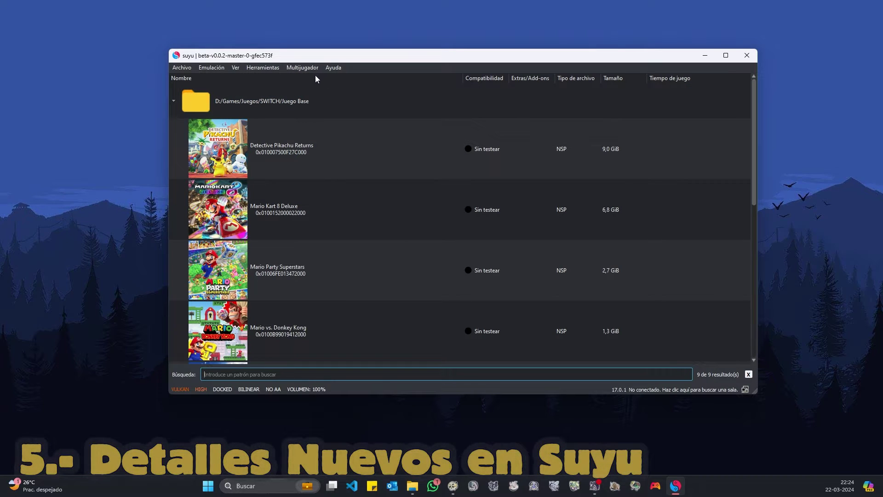
Step: Open the Mii editor to examine its creation options, and return to the game list
left_click(263, 68)
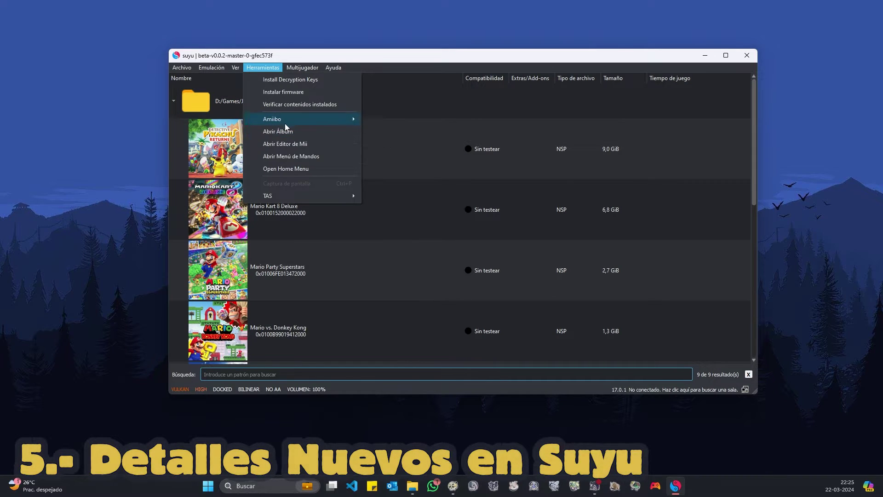
mouse_move(288, 121)
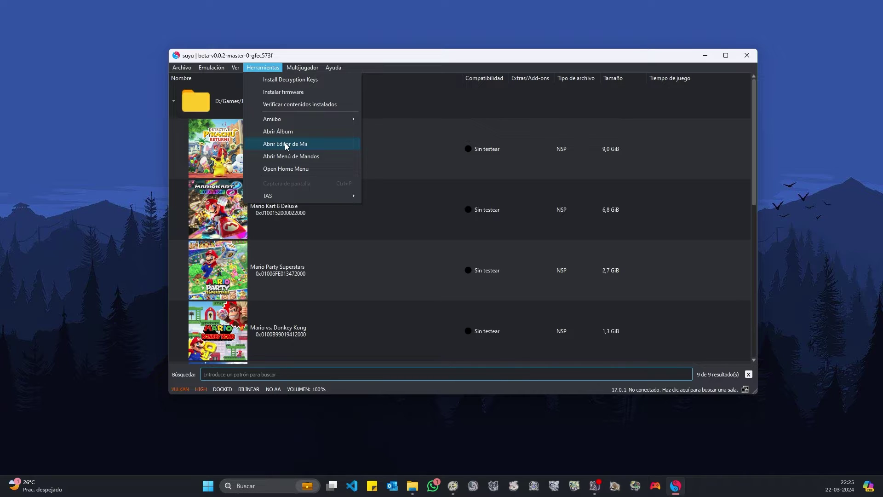
left_click(286, 145)
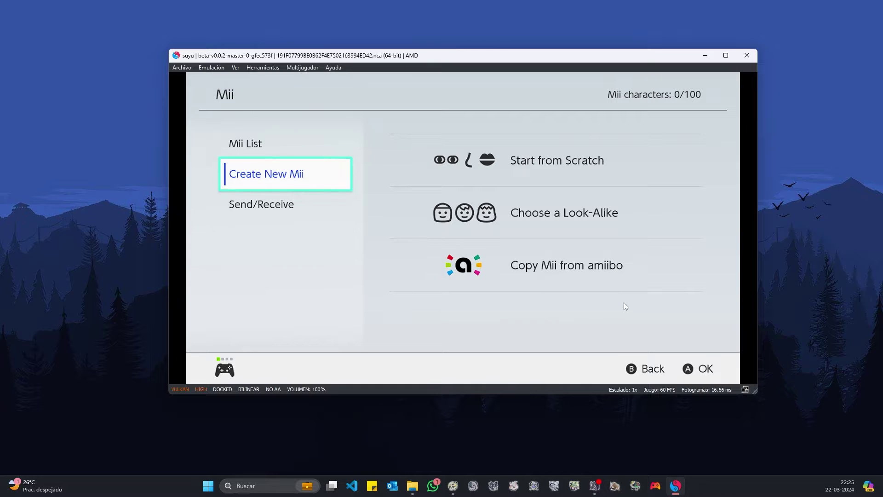
left_click(651, 370)
Step: Launch the Switch Home Menu in the emulator and get past its start screen
left_click(262, 68)
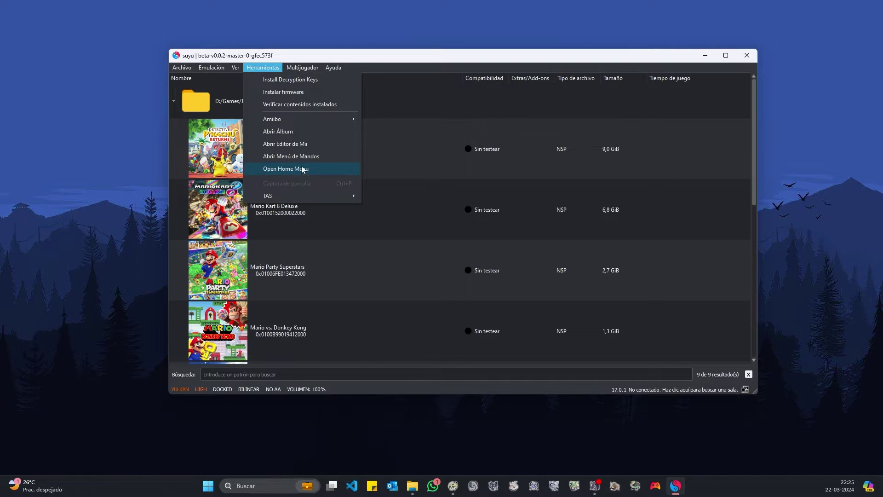
left_click(287, 169)
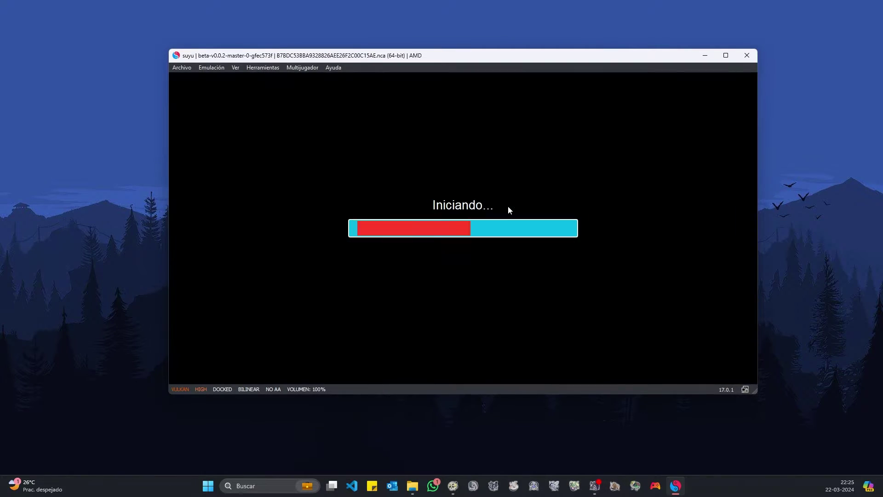
key("c")
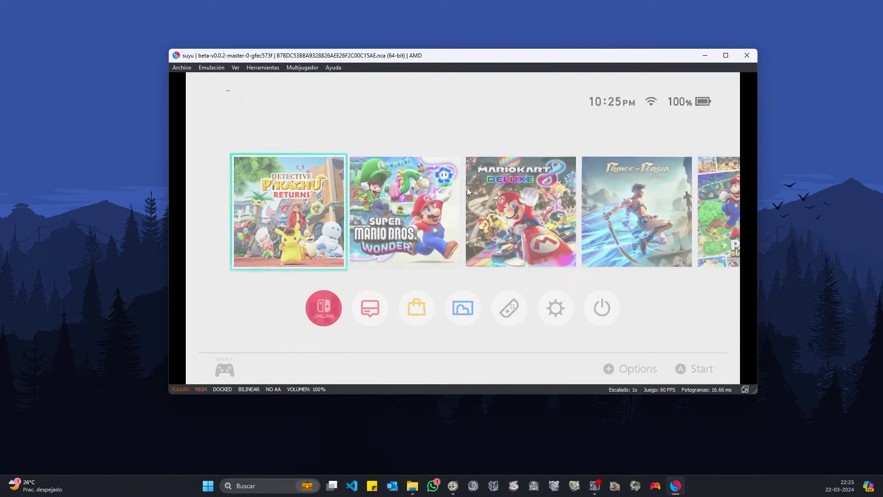
Step: Browse back and forth through the row of installed games on the Home Menu
key("Right")
key("Right")
key("Right")
key("Right")
key("Right")
key("Right")
key("Right")
key("Right")
key("Left")
key("Left")
key("Left")
key("Left")
key("Left")
key("Left")
key("Left")
key("Left")
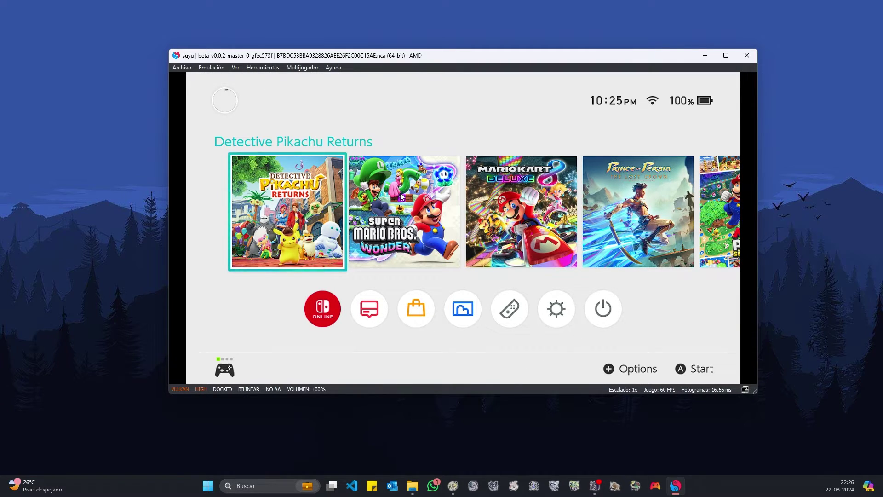
key("Right")
key("Right")
key("Right")
key("Right")
key("Right")
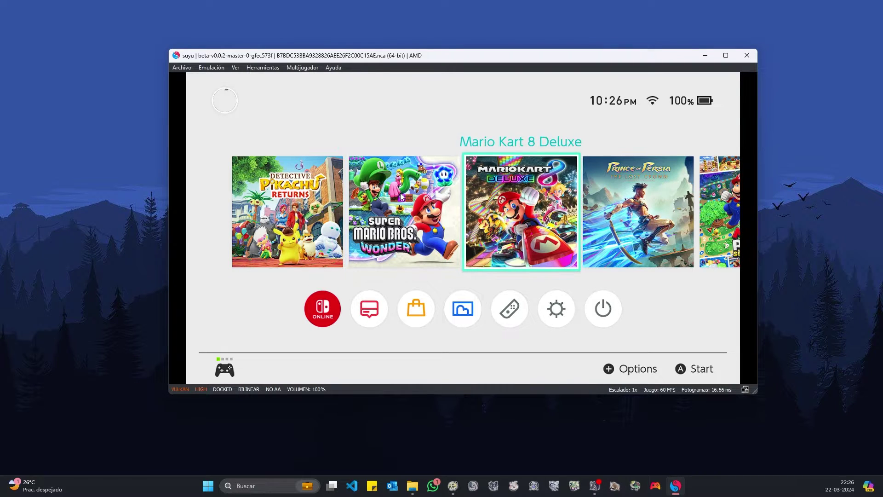
key("Left")
key("Left")
key("Left")
key("Left")
key("Left")
key("Left")
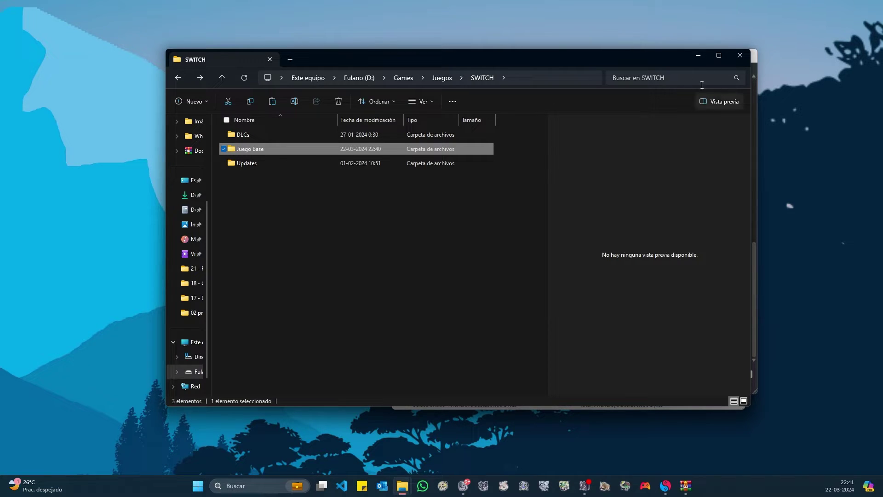
Step: Close the game folder window and inspect Pokémon Scarlet's add-ons in its properties
left_click(755, 57)
scroll(306, 248, "up", 8)
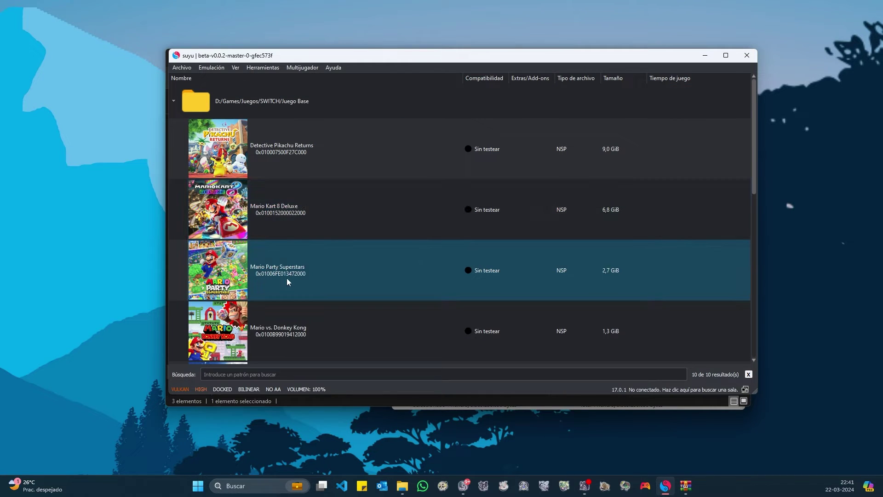
scroll(330, 233, "down", 8)
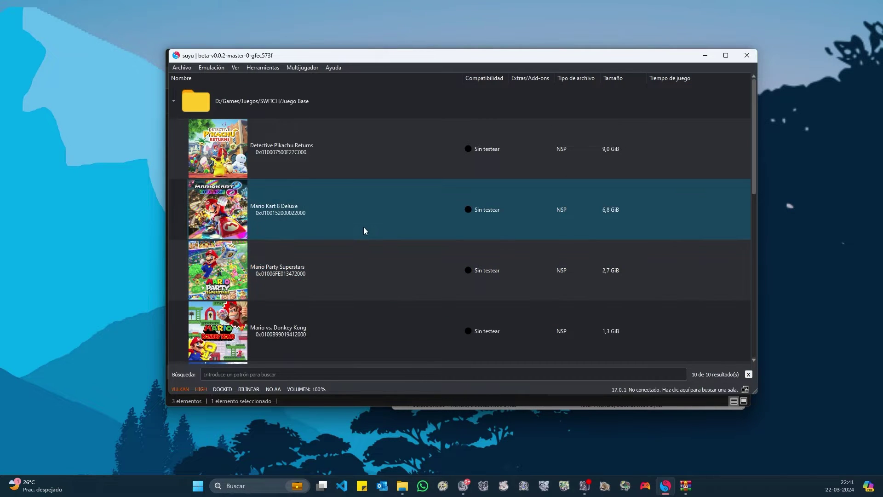
scroll(365, 296, "down", 4)
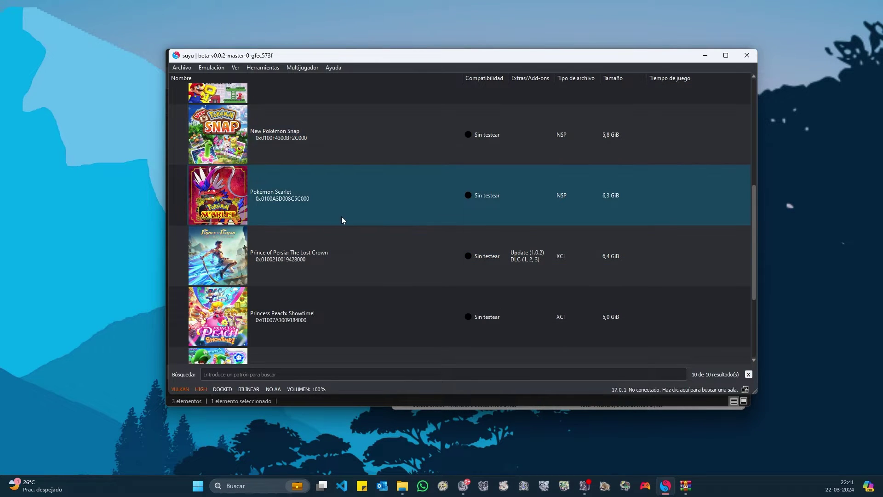
right_click(329, 194)
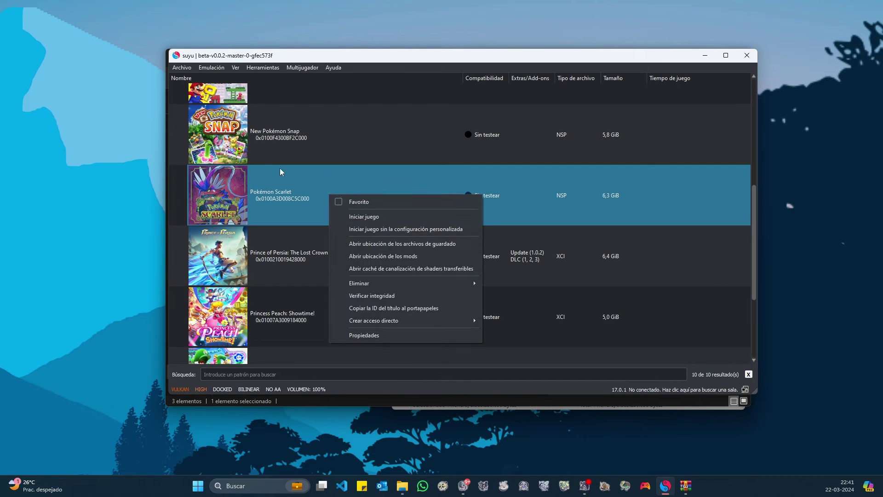
left_click(347, 336)
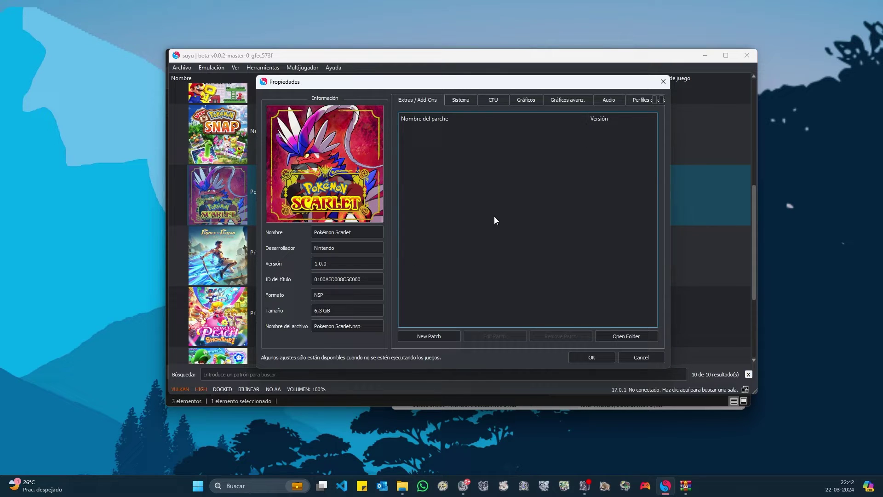
key("Escape")
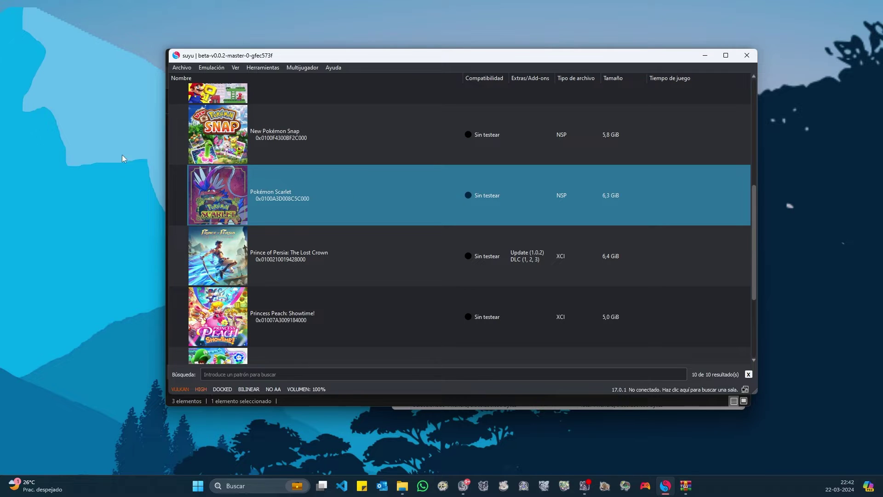
Step: Install "Pokémon Scarlet update 3.0.1.nsp" to NAND from the SWITCH/Updates folder on drive D
left_click(182, 69)
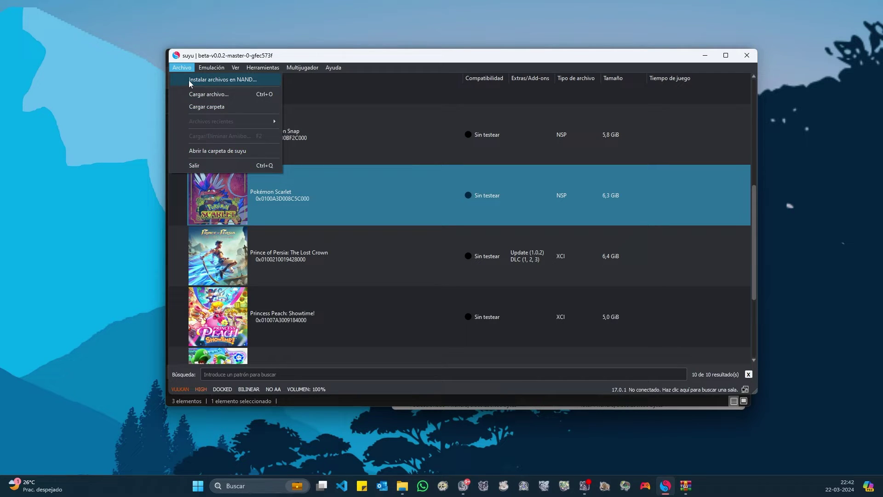
left_click(234, 79)
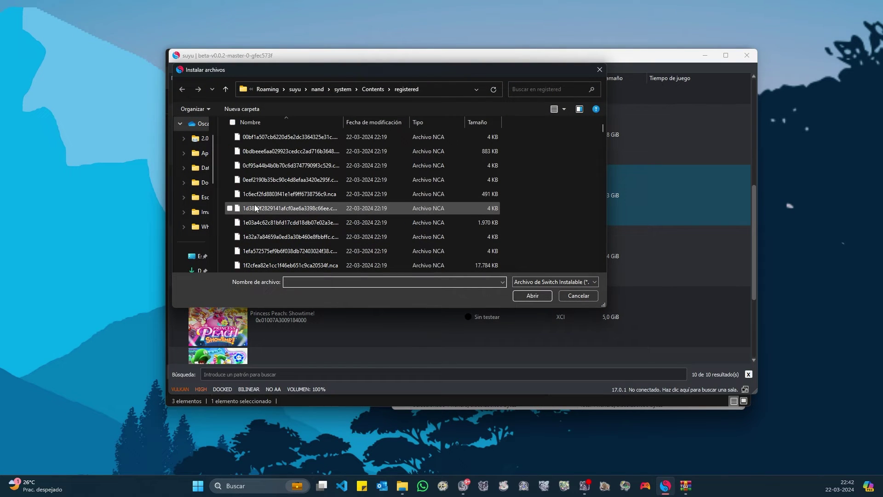
left_click(198, 197)
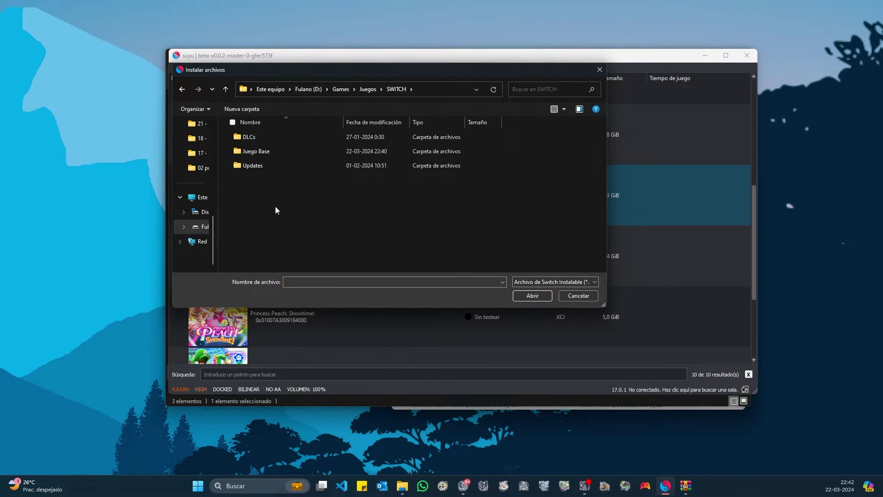
left_click(240, 168)
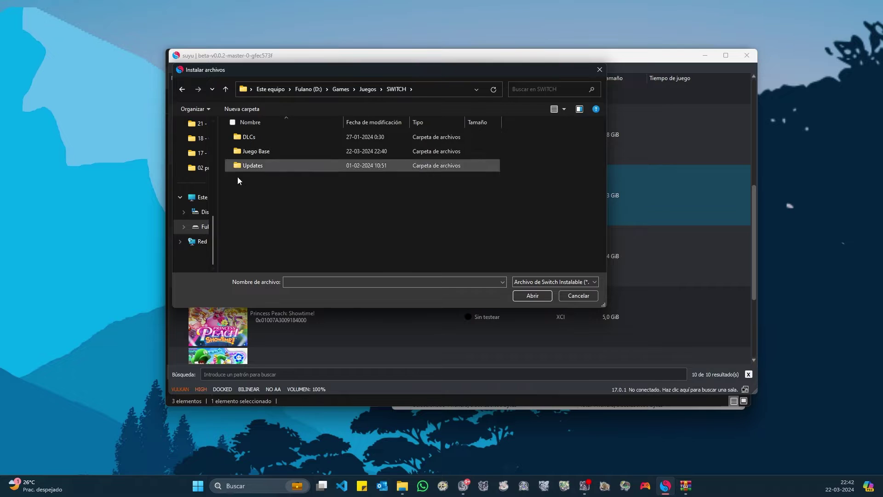
double_click(261, 167)
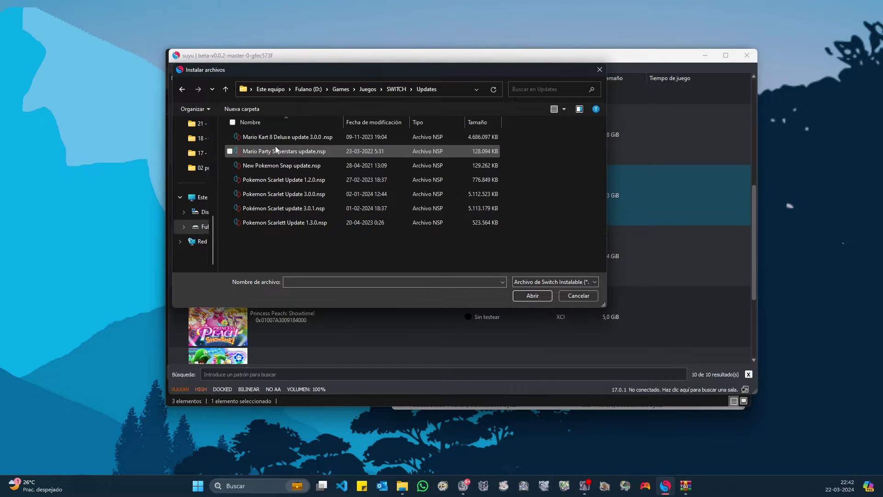
left_click(283, 209)
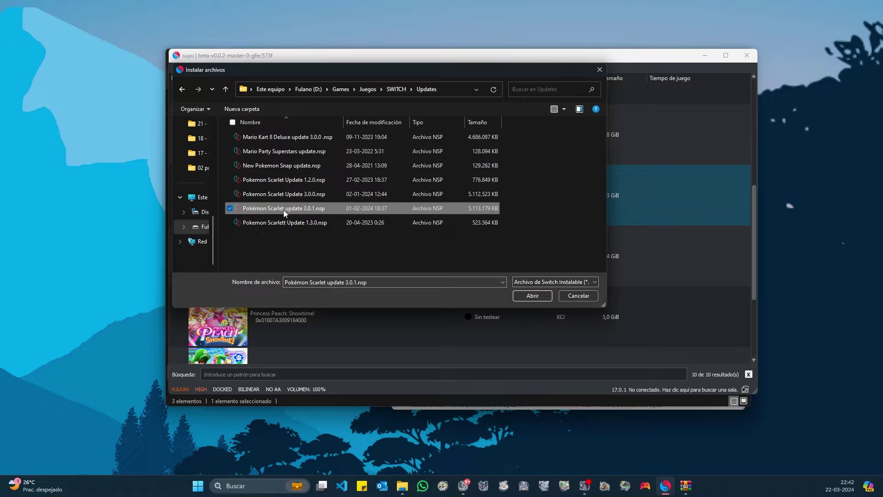
left_click(528, 296)
left_click(462, 283)
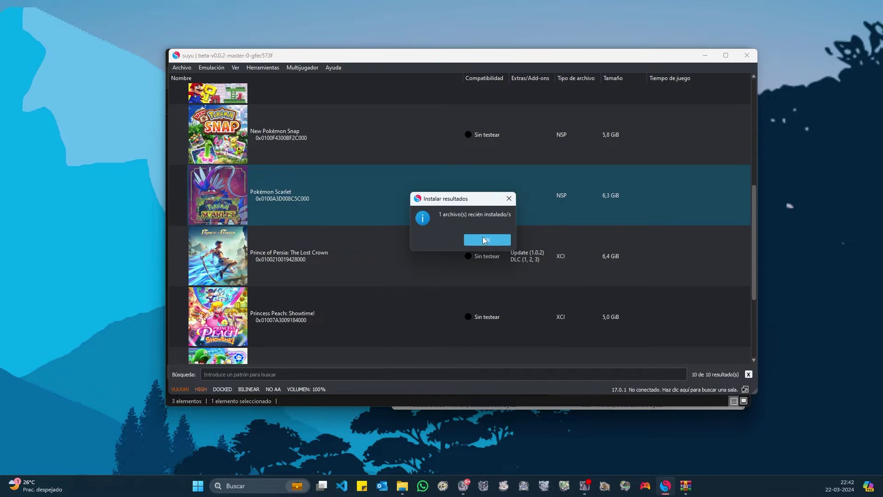
left_click(487, 239)
Step: Check Pokémon Scarlet's entry in the game list and install its "DLC The Indigo Disk, The Teal Mask" file to NAND from the SWITCH/DLCs folder
scroll(272, 264, "down", 3)
scroll(272, 264, "down", 5)
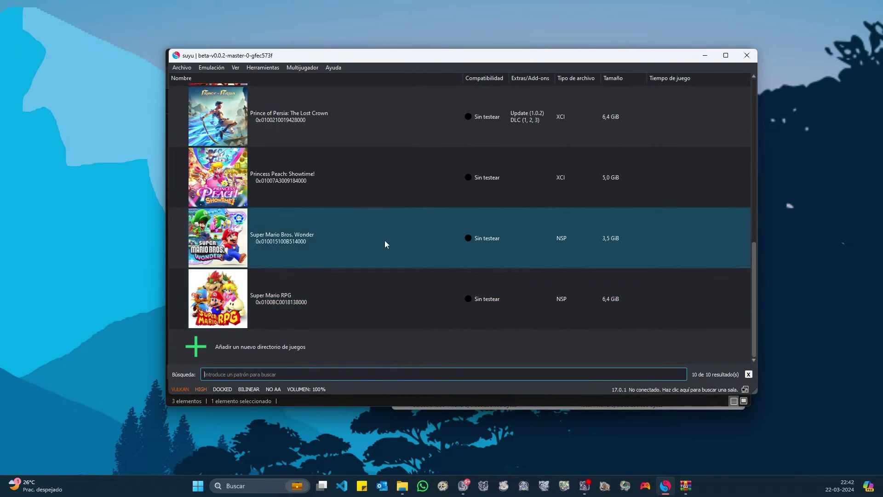
scroll(385, 244, "up", 5)
scroll(343, 339, "down", 3)
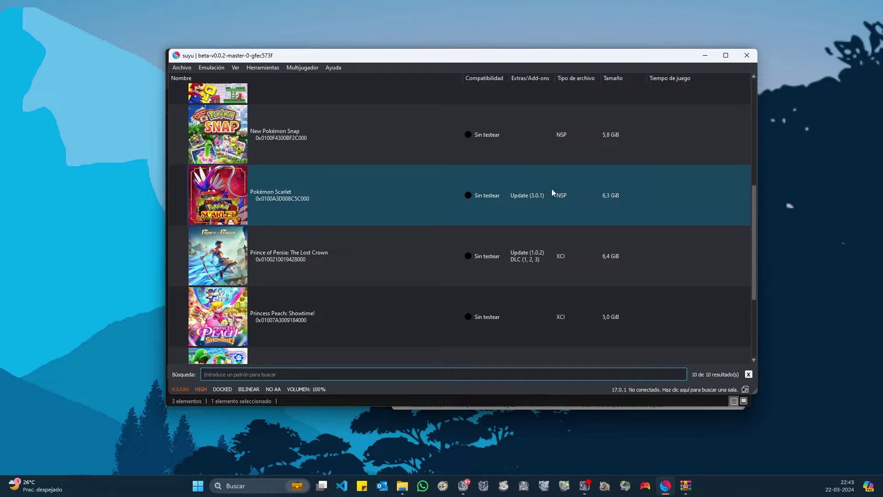
left_click(384, 217)
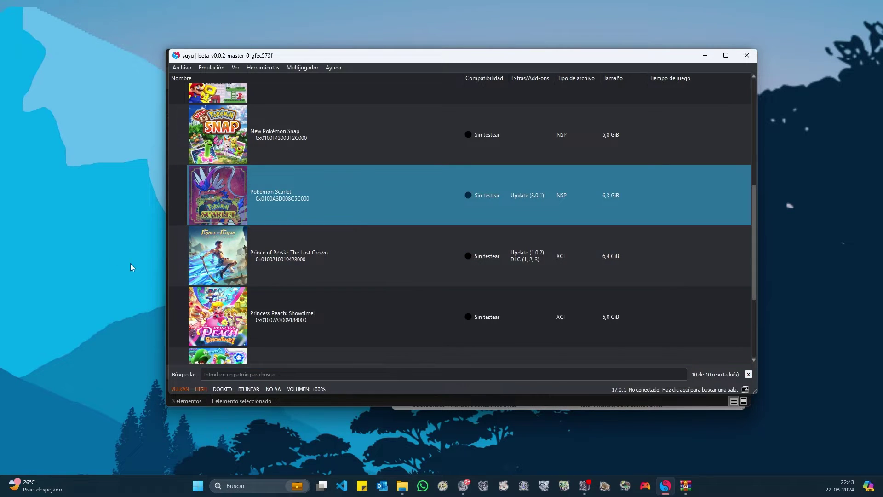
left_click(182, 67)
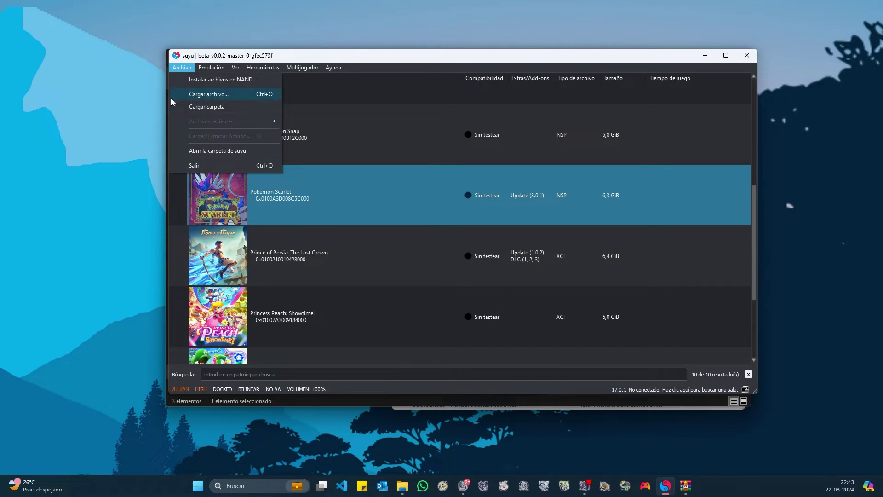
left_click(222, 79)
left_click(392, 88)
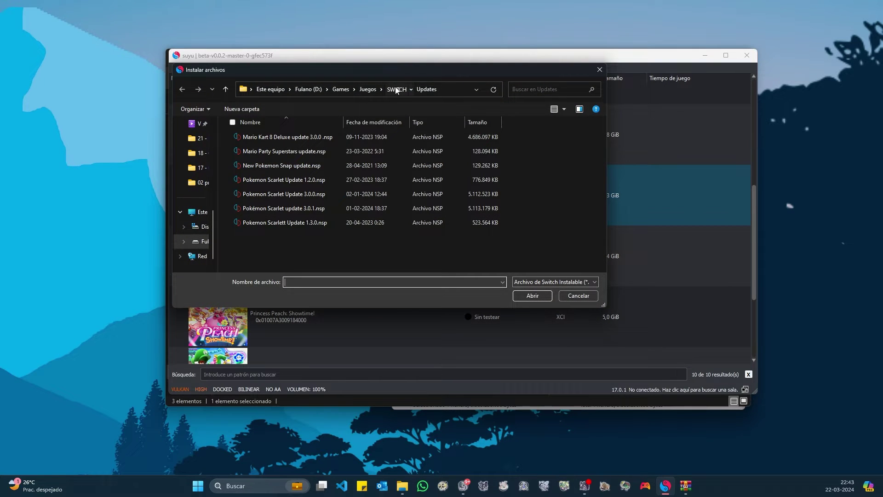
double_click(256, 150)
left_click(317, 151)
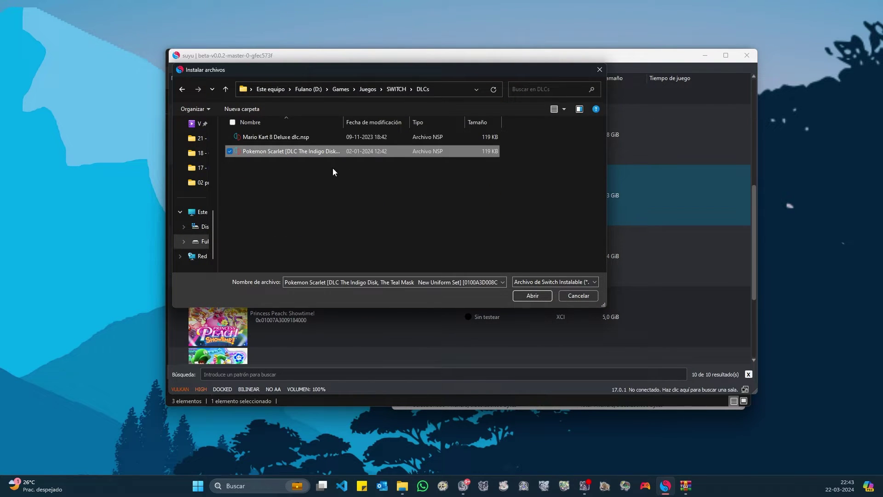
left_click(532, 296)
left_click(529, 282)
left_click(491, 237)
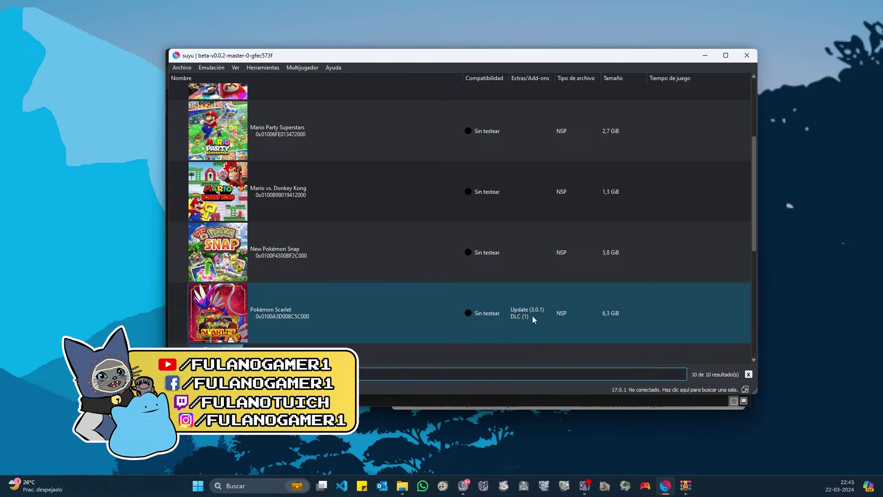
Step: Disable the Update and DLC add-ons in Pokémon Scarlet's properties and accept the settings
right_click(368, 322)
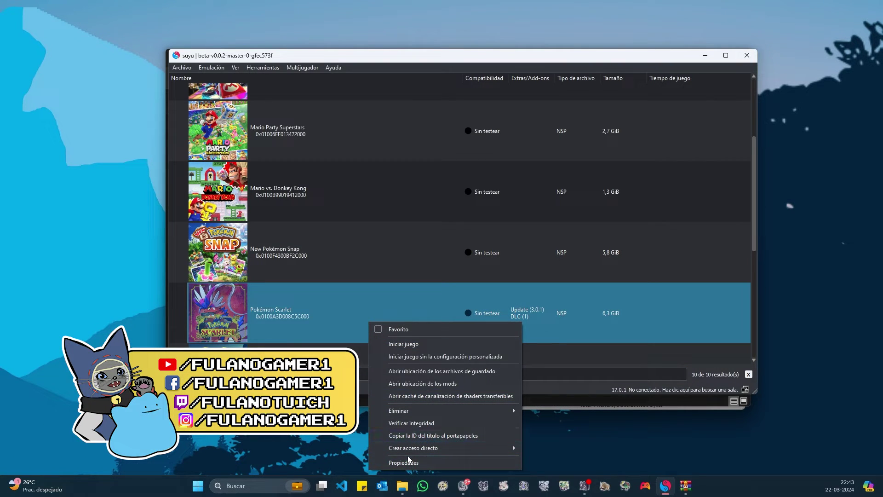
left_click(410, 458)
left_click(437, 128)
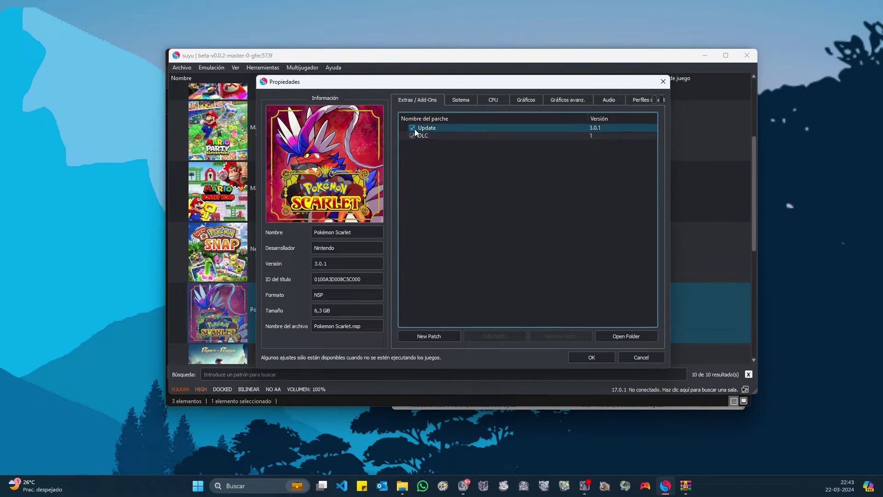
left_click(412, 128)
left_click(413, 136)
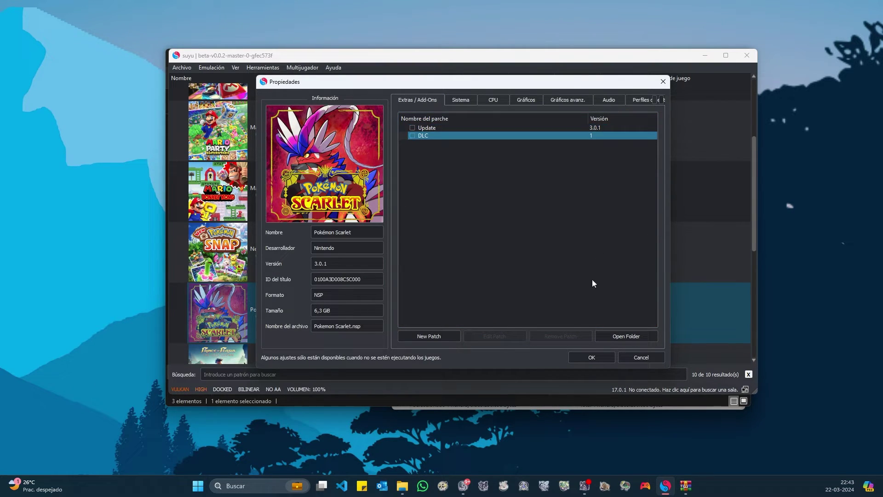
left_click(592, 357)
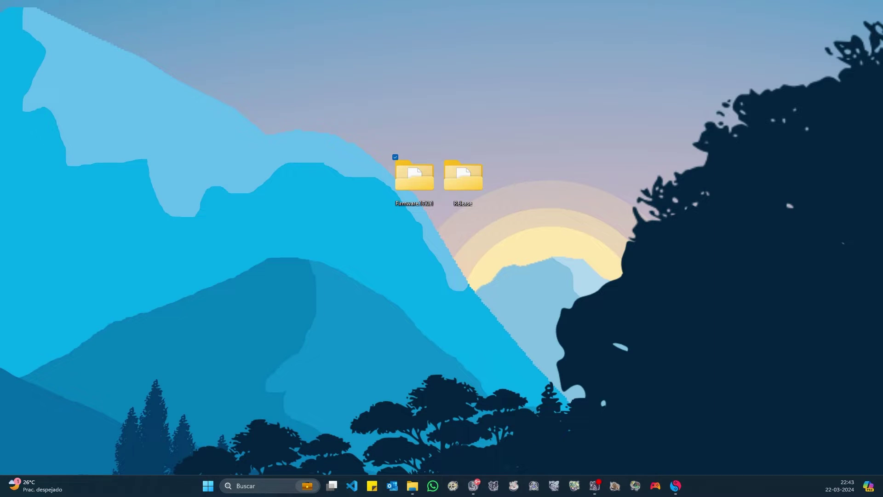
left_click_drag(405, 172, 644, 111)
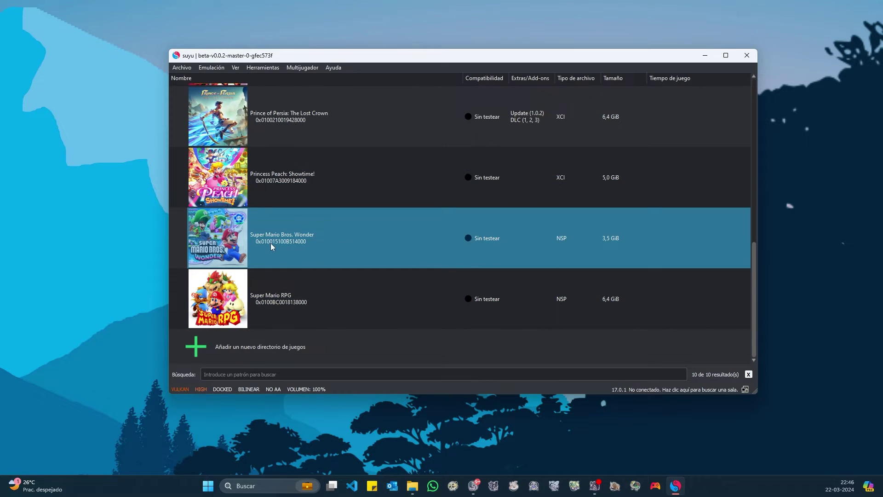
Step: Paste the "Zoomed Out" mod folder into Super Mario Bros. Wonder's mods location and close that folder
right_click(290, 239)
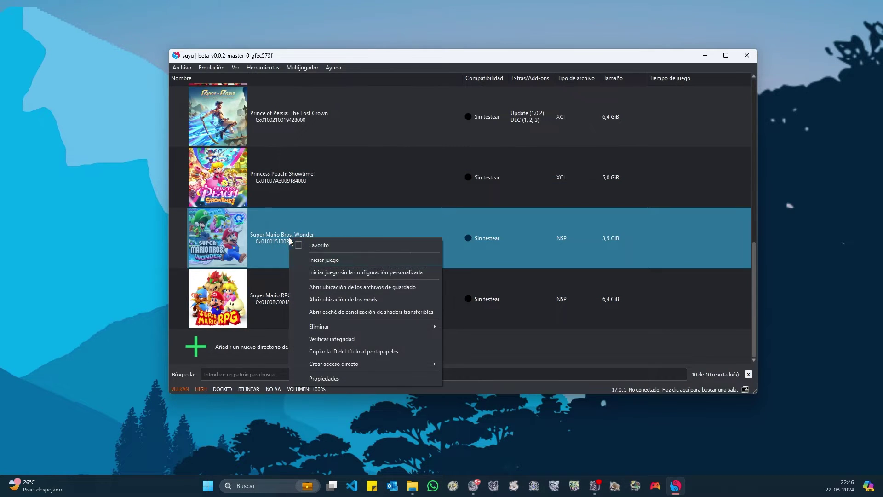
left_click(380, 302)
right_click(303, 218)
left_click(312, 227)
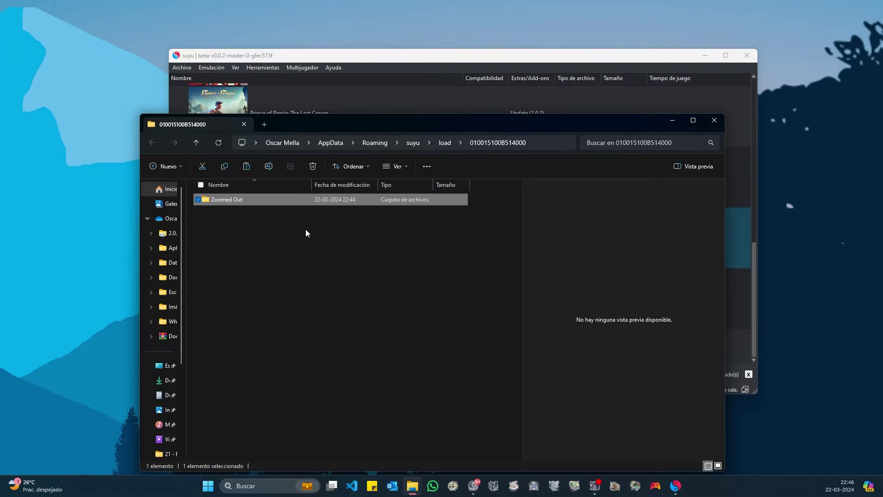
key("alt+F4")
Step: Check the installed mod in Super Mario Bros. Wonder's properties and look through the game list
right_click(286, 237)
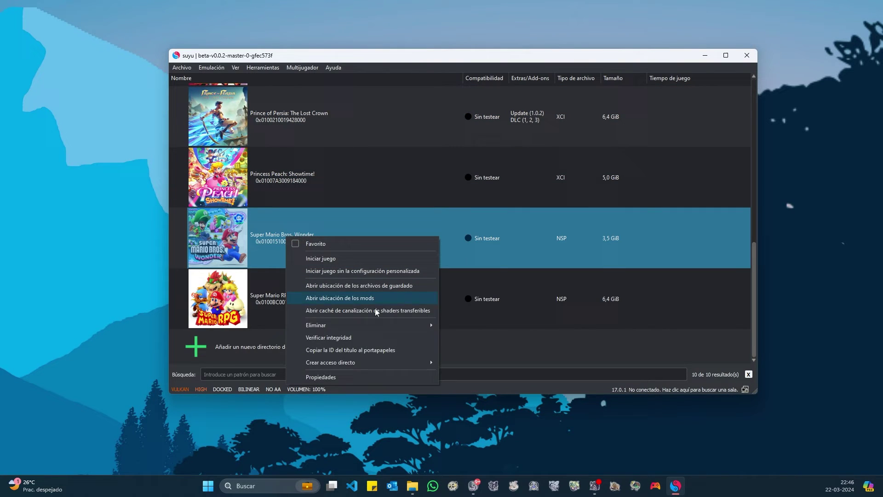
left_click(322, 378)
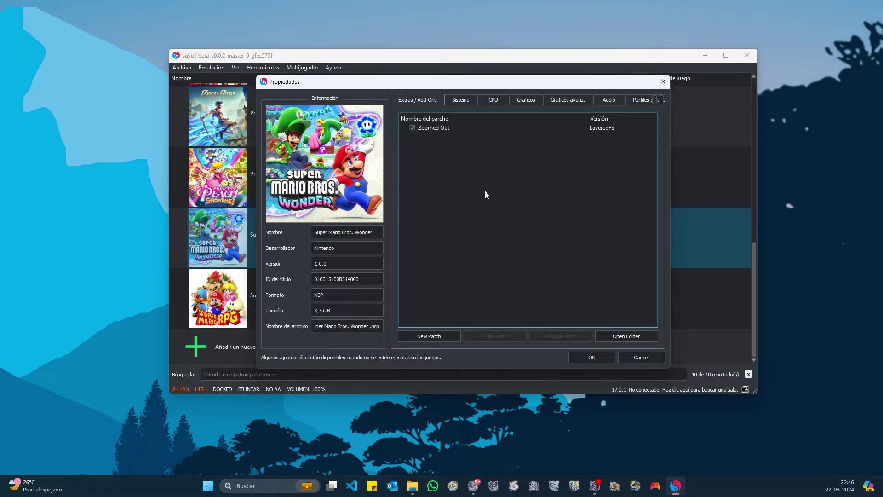
left_click(663, 82)
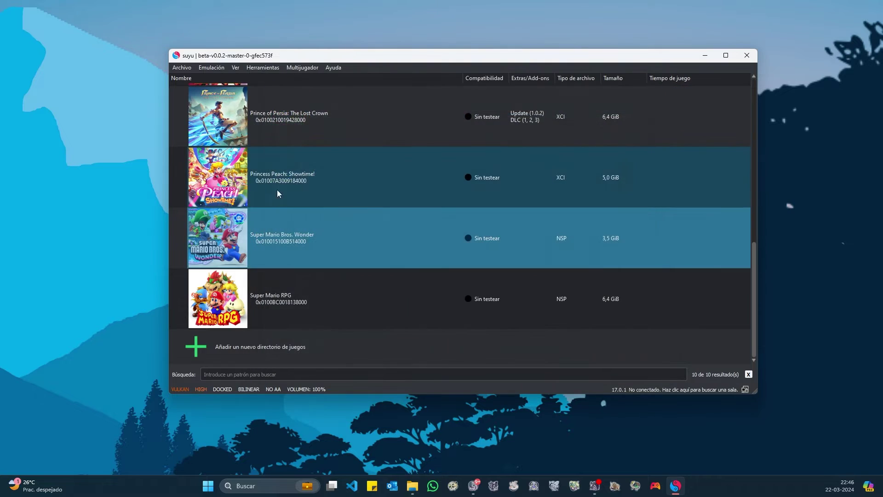
scroll(277, 189, "up", 5)
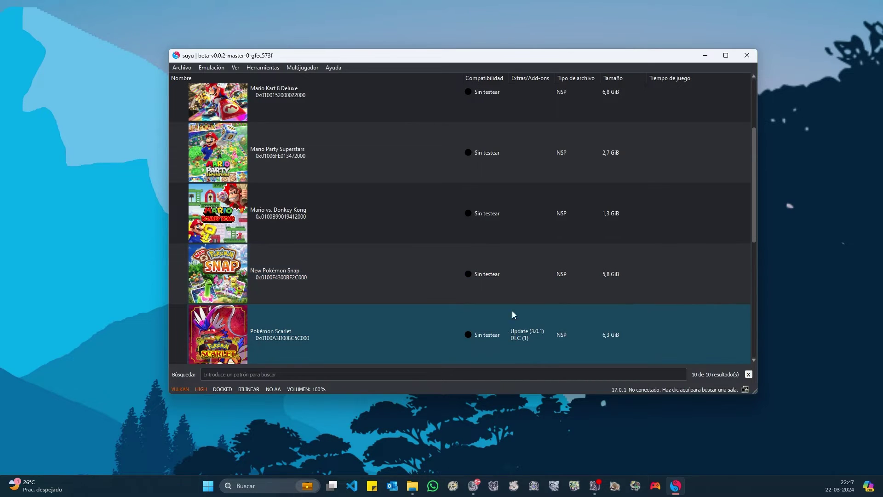
scroll(361, 258, "down", 5)
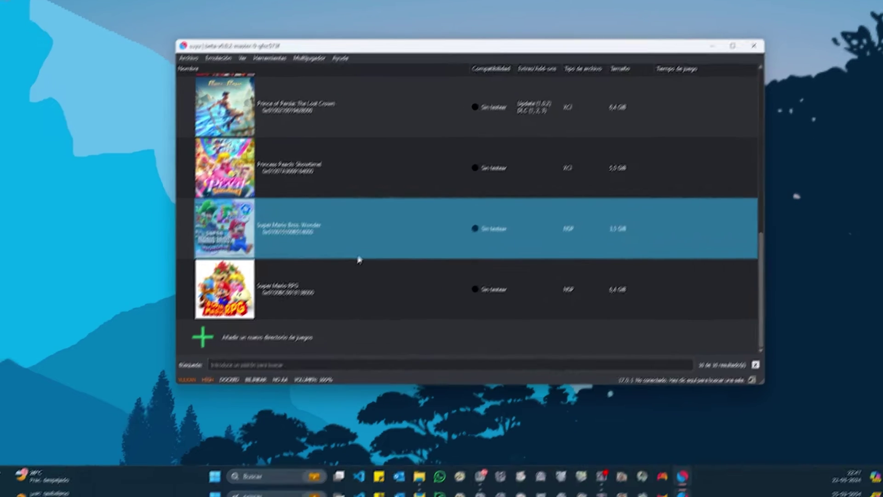